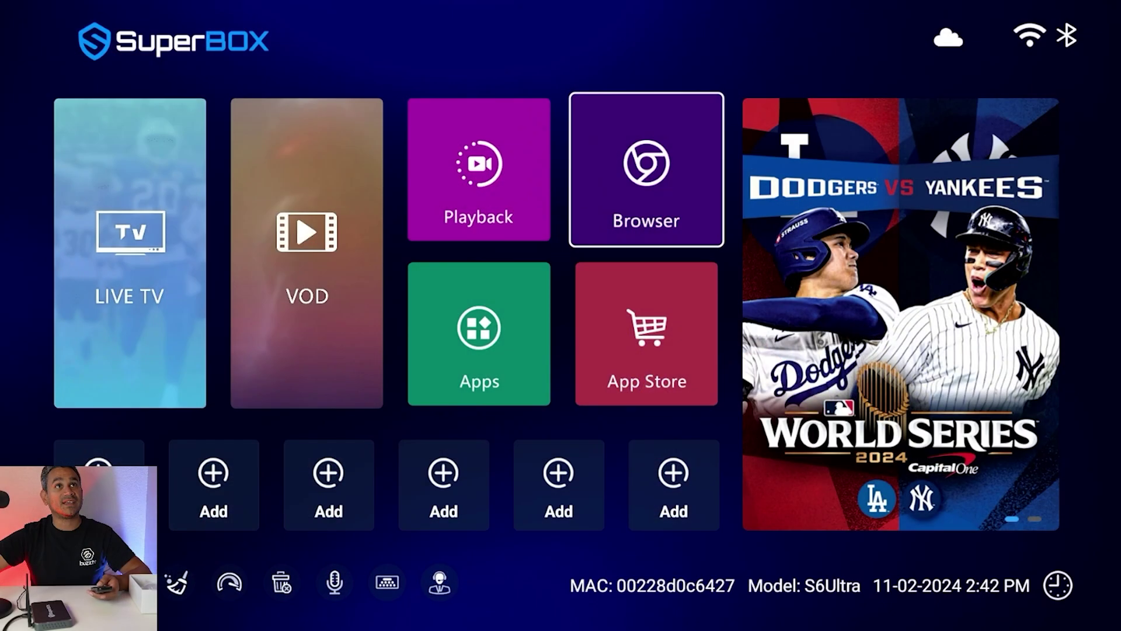
# Step: Open the device's system settings from the home screen
pyautogui.press('Left')
pyautogui.press('Left')
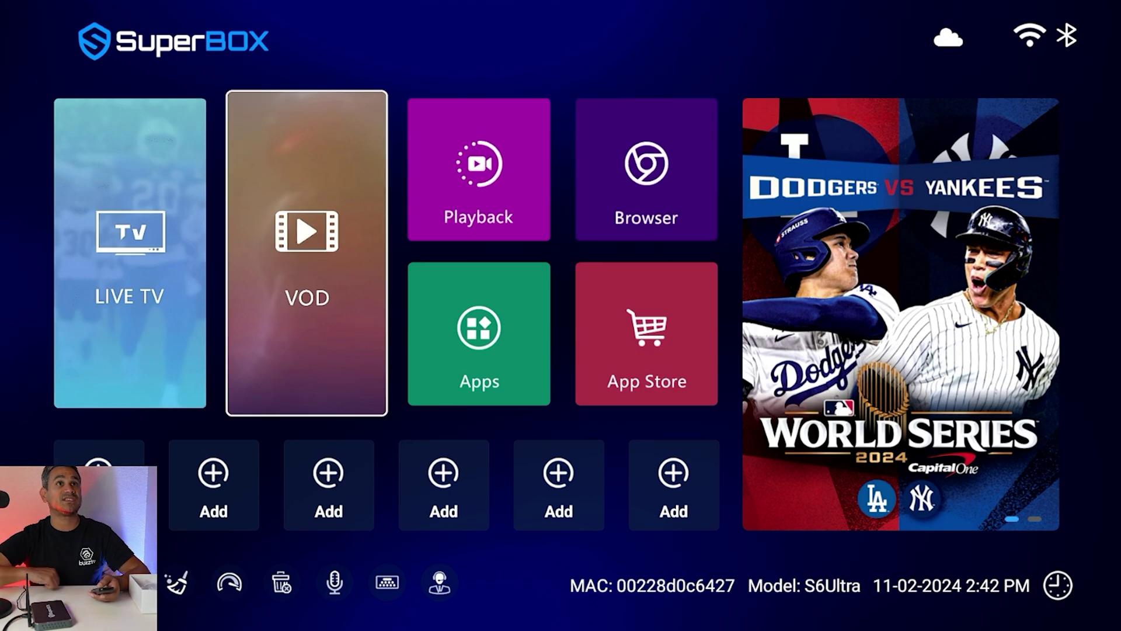
pyautogui.press('Down')
pyautogui.press('Down')
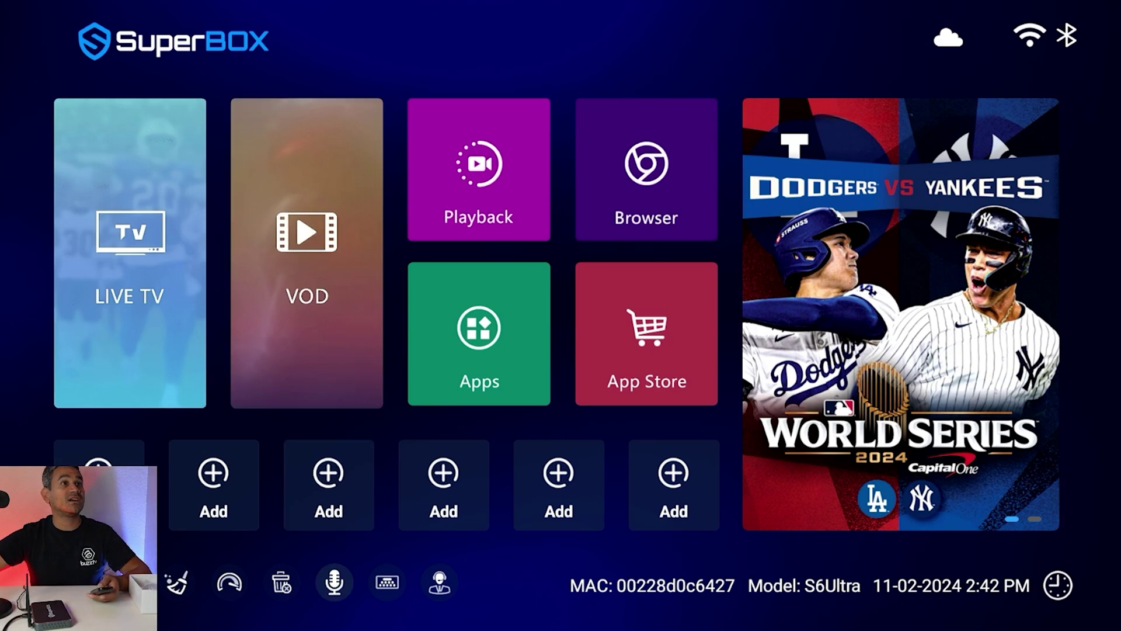
pyautogui.press('Up')
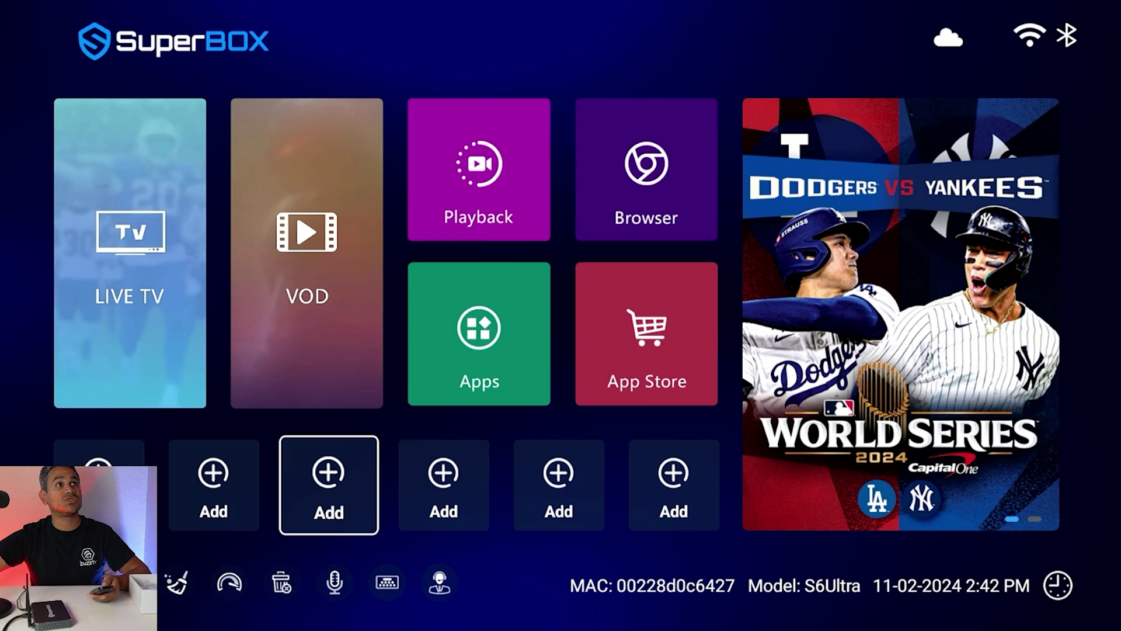
pyautogui.press('Left')
pyautogui.press('Left')
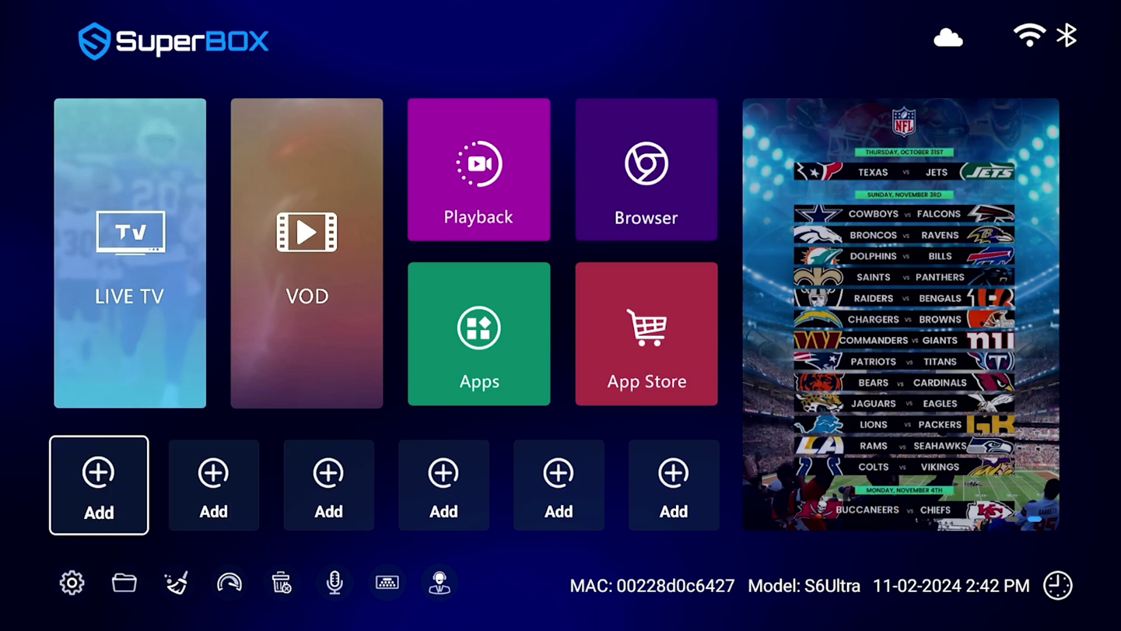
pyautogui.press('Left')
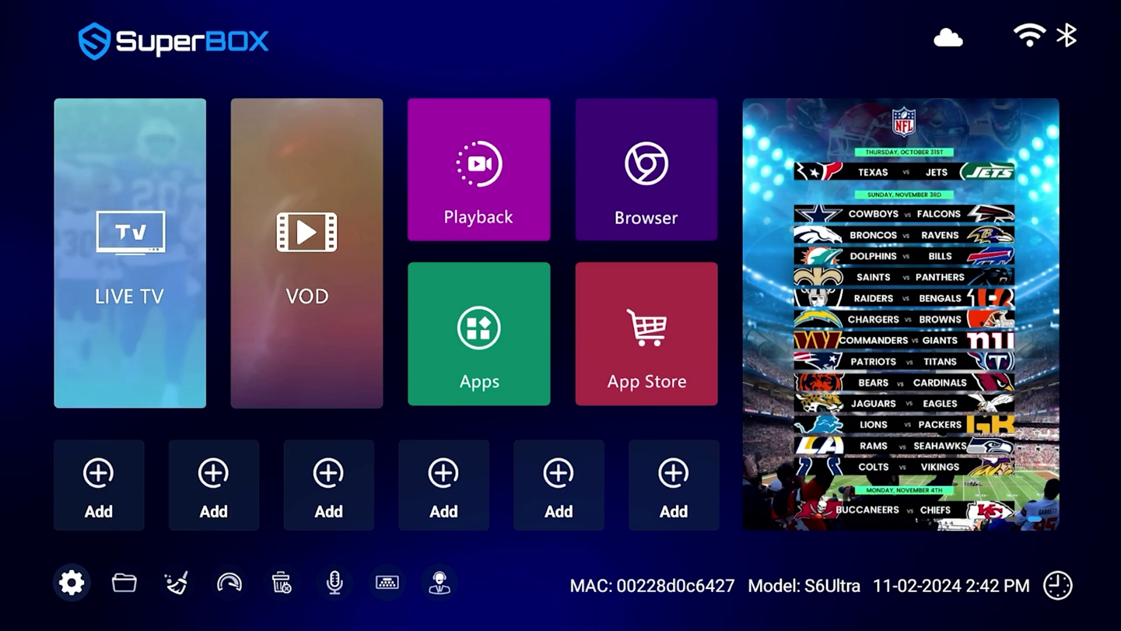
pyautogui.press('Return')
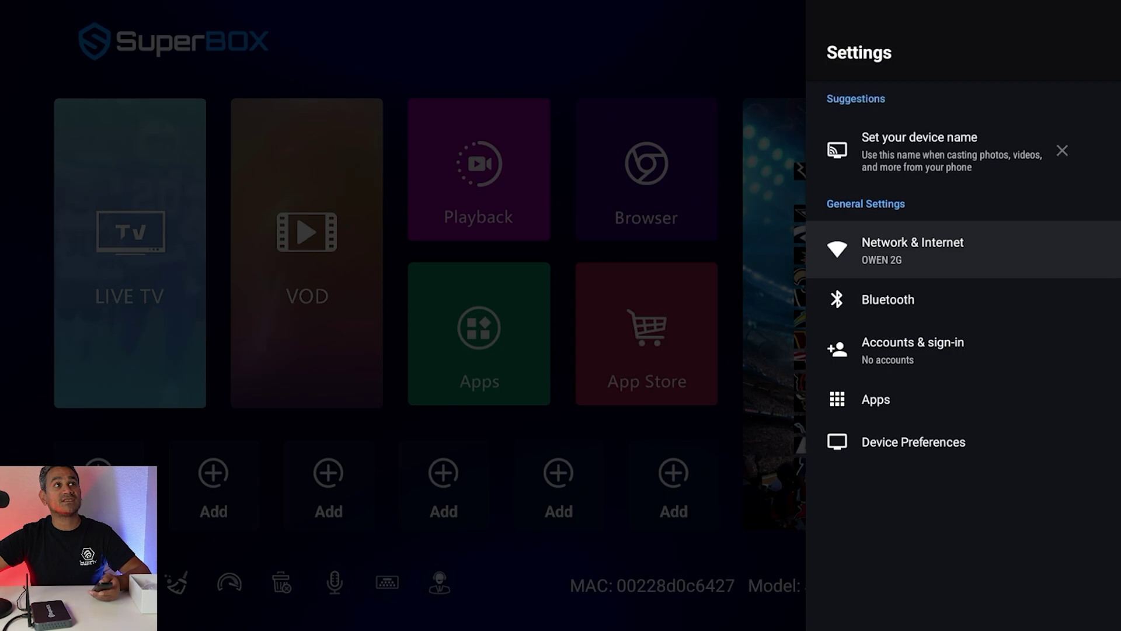
# Step: Open the About page in the Device Preferences
pyautogui.press('Down')
pyautogui.press('Down')
pyautogui.press('Down')
pyautogui.press('Down')
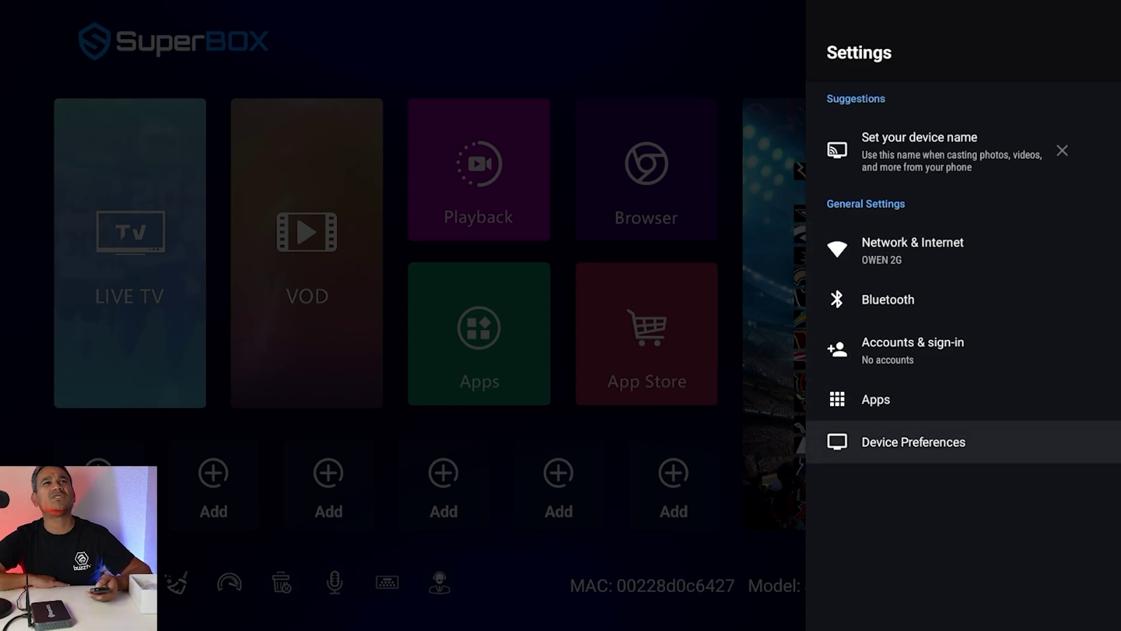
pyautogui.press('Return')
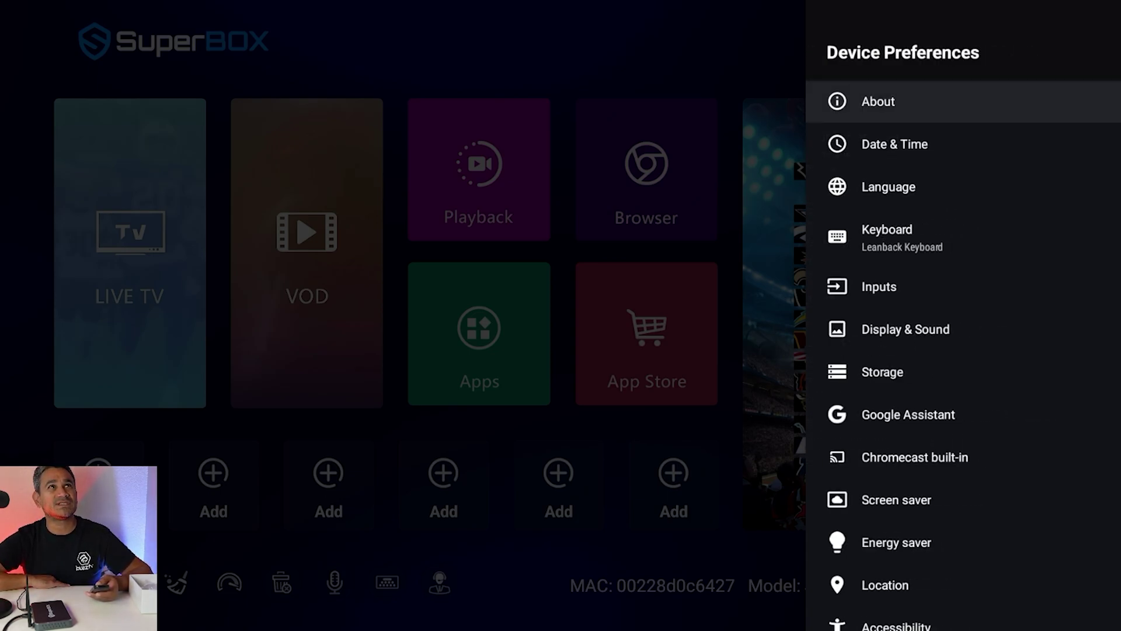
pyautogui.press('Return')
# Step: Unlock developer mode by repeatedly selecting the Android TV OS build entry on the About page
pyautogui.press('Down')
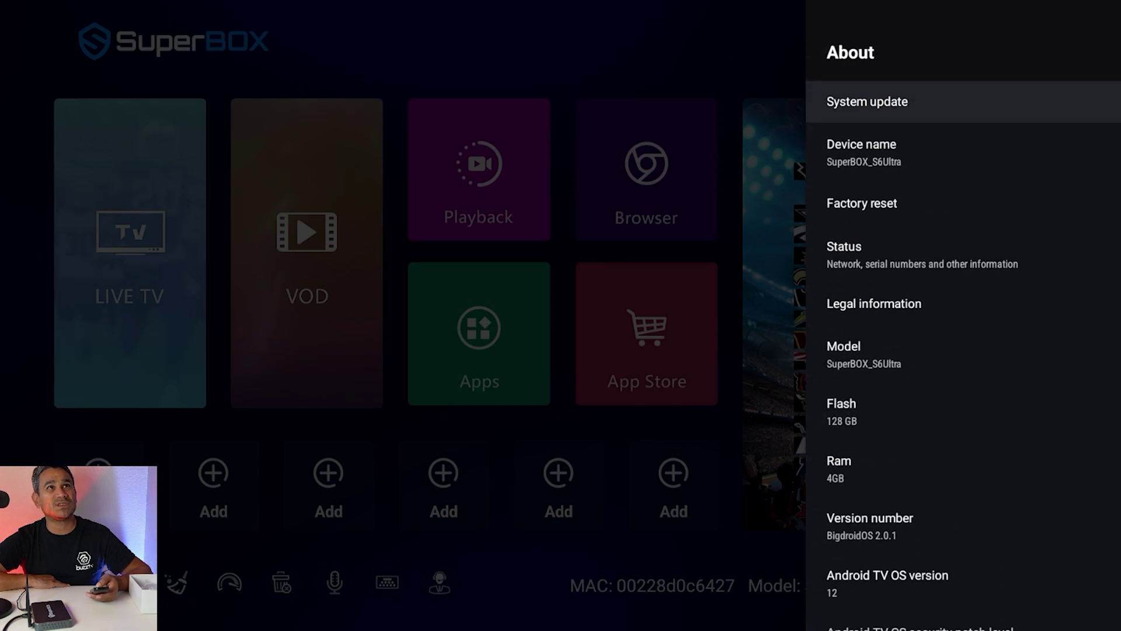
pyautogui.press('Down')
pyautogui.press('Down')
pyautogui.press('Down')
pyautogui.press('Down')
pyautogui.press('Down')
pyautogui.press('Down')
pyautogui.press('Down')
pyautogui.press('Down')
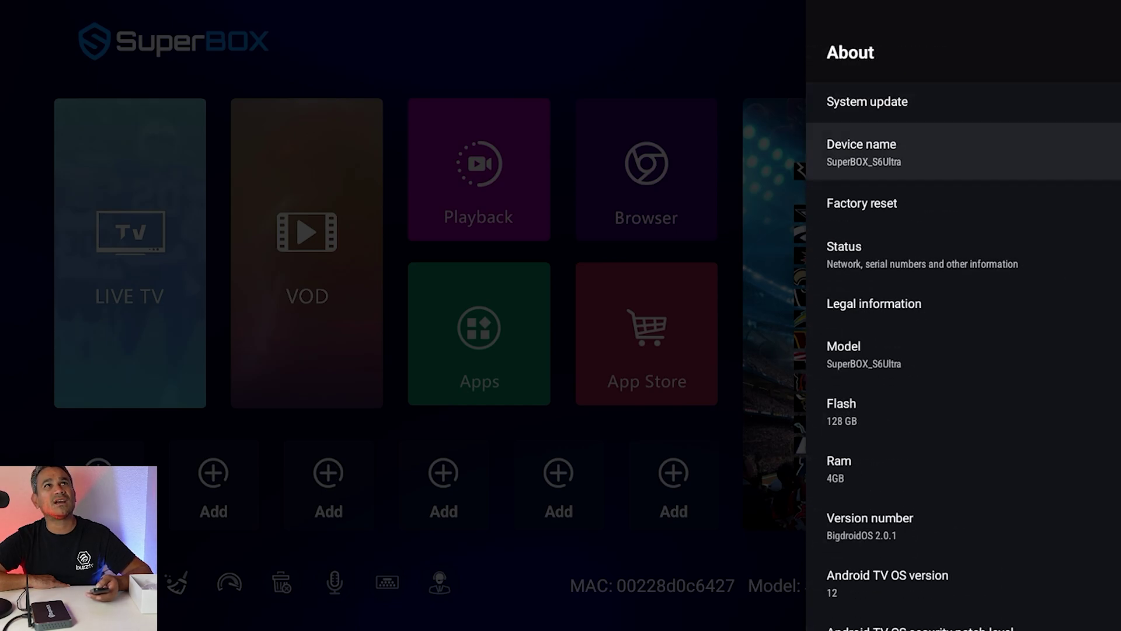
pyautogui.press('Down')
pyautogui.press('Down')
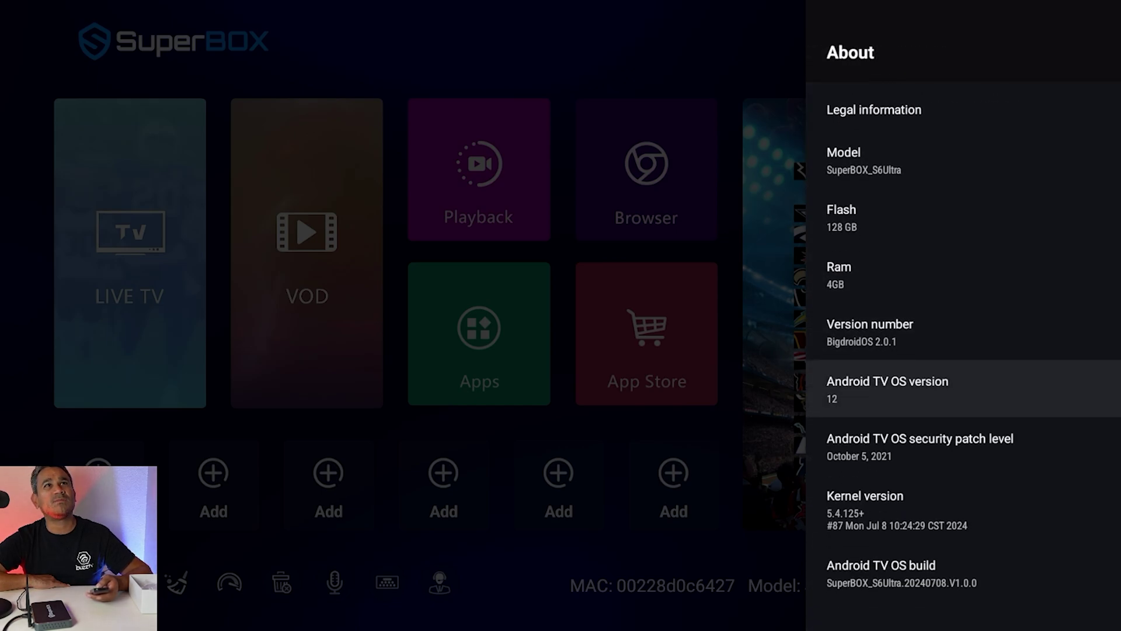
pyautogui.press('Down')
pyautogui.press('Down')
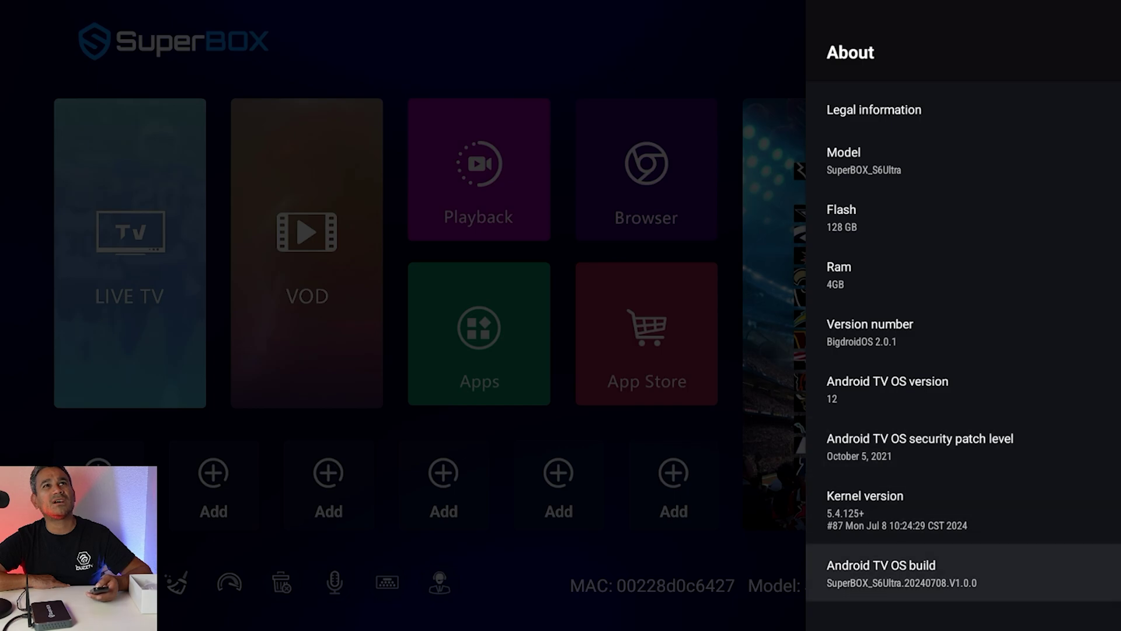
pyautogui.press('Return')
pyautogui.press('Return')
pyautogui.press('Return')
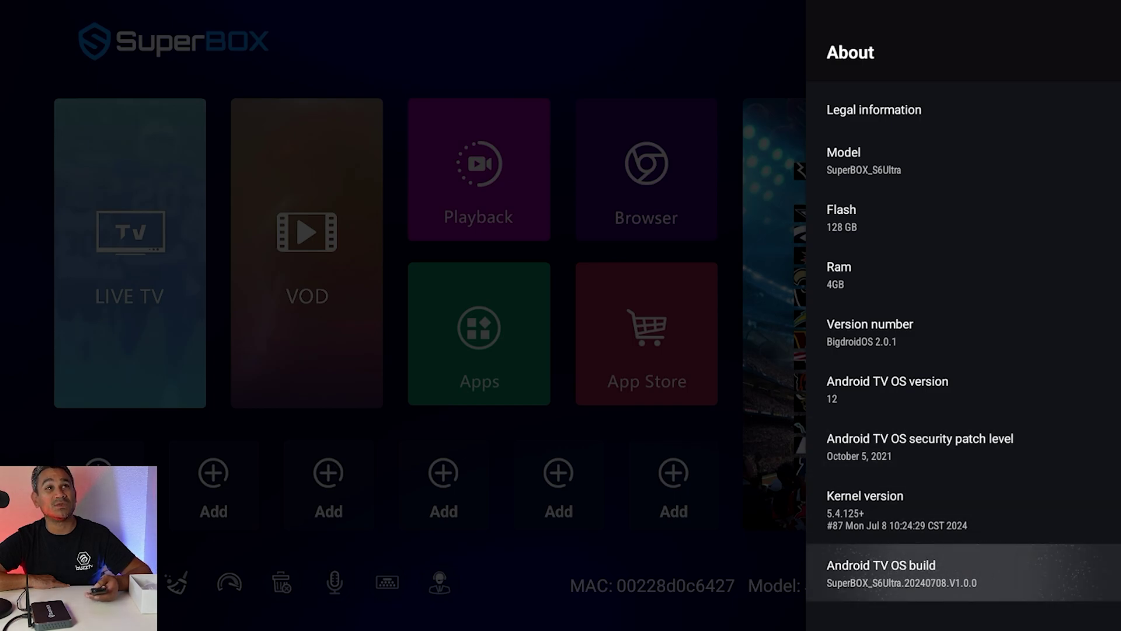
pyautogui.press('Return')
pyautogui.press('Return')
pyautogui.press('Return')
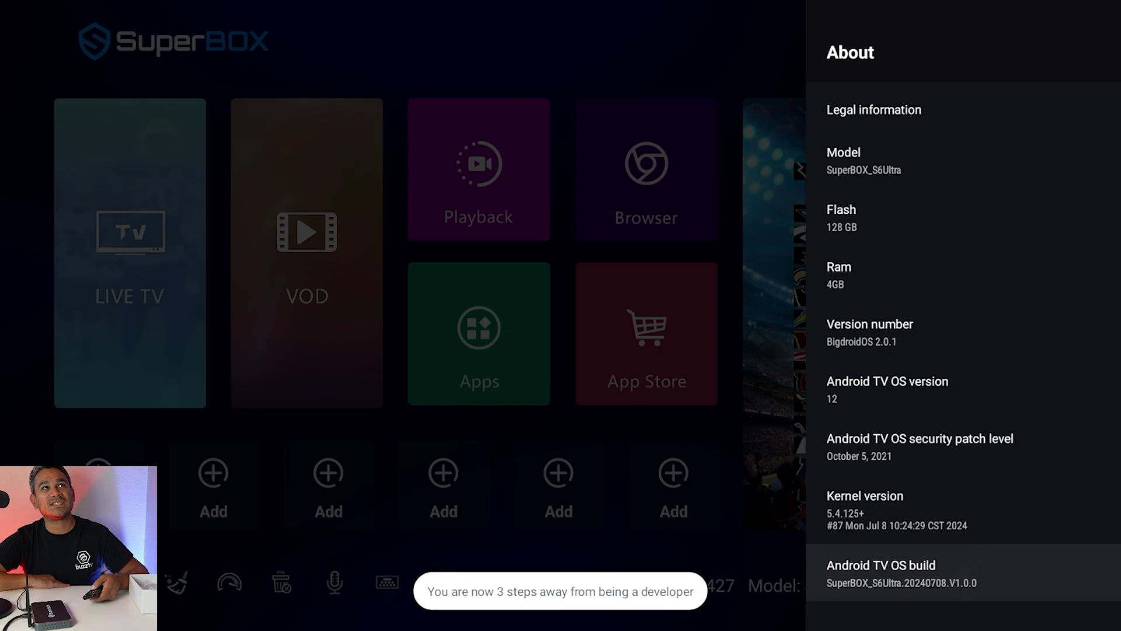
pyautogui.press('Return')
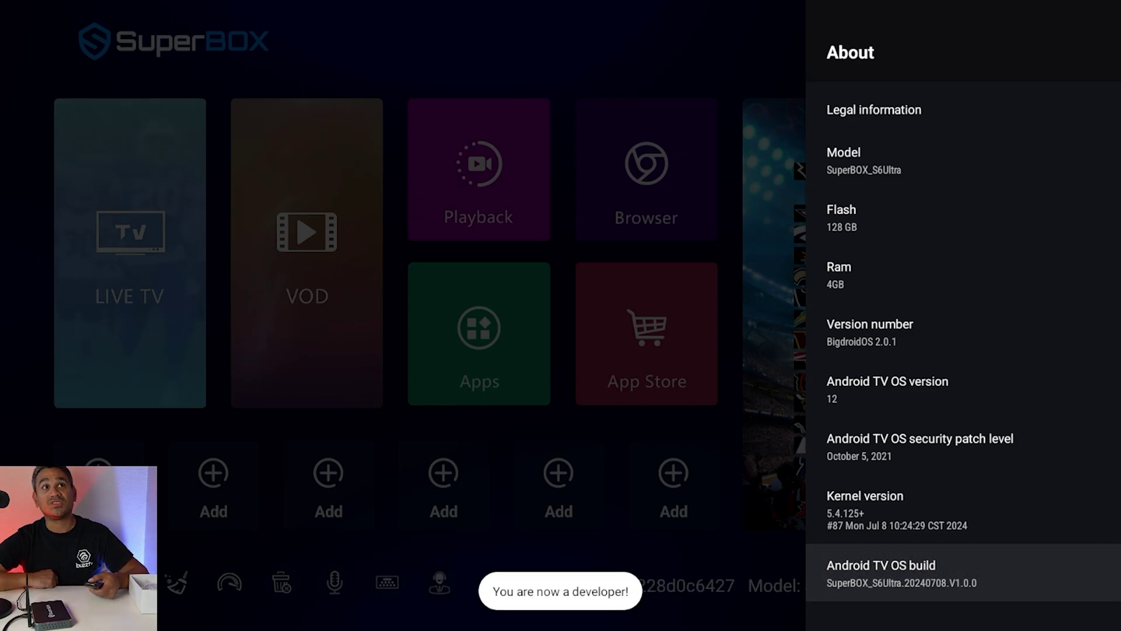
# Step: Review the About page's kernel, security patch, OS version, RAM and flash storage details, from the OS build up to the factory reset entry
pyautogui.press('Escape')
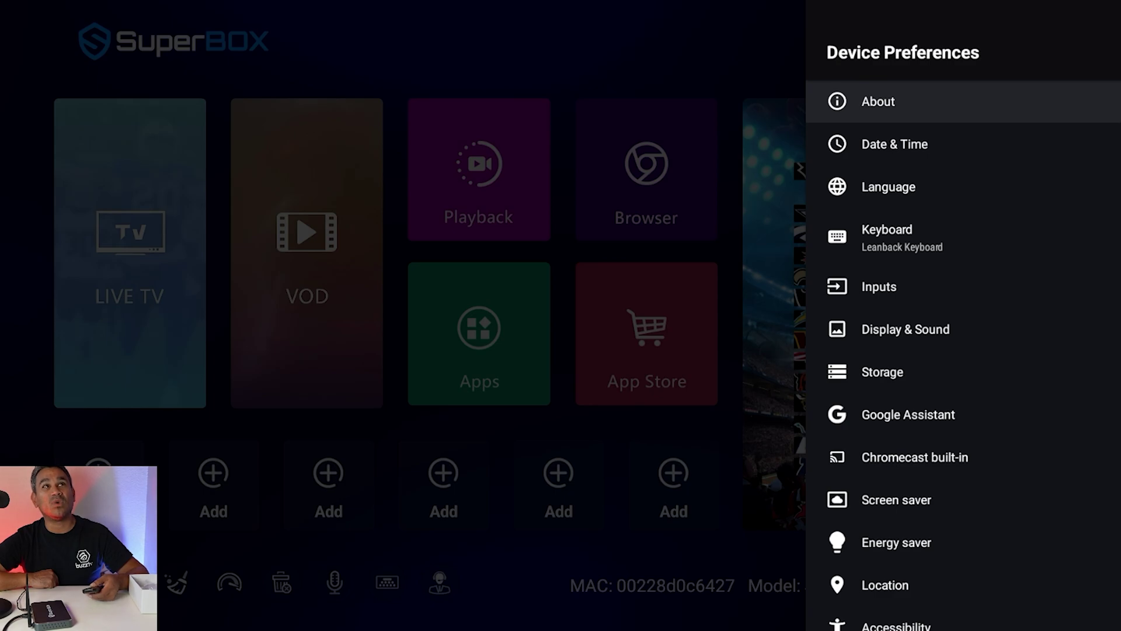
pyautogui.press('Return')
pyautogui.press('Return')
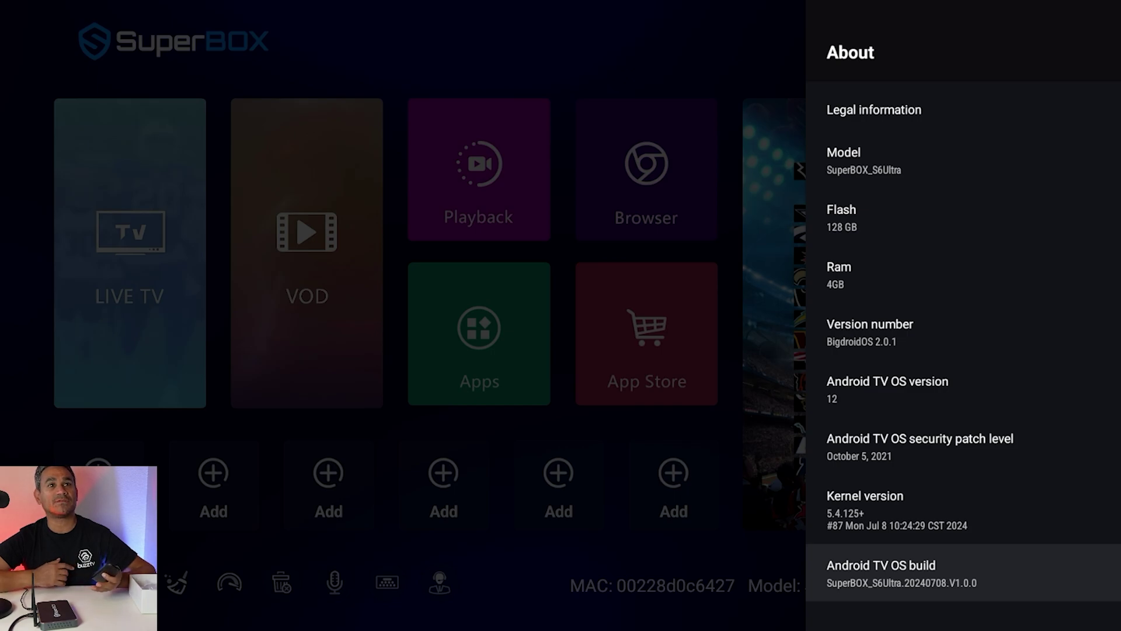
pyautogui.press('Up')
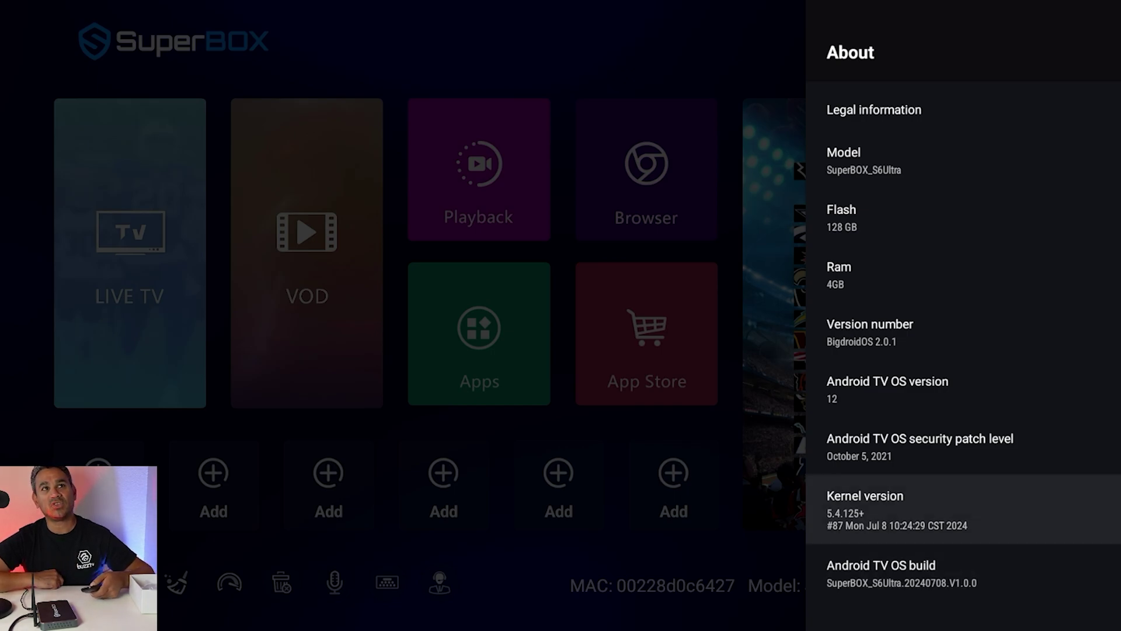
pyautogui.press('Up')
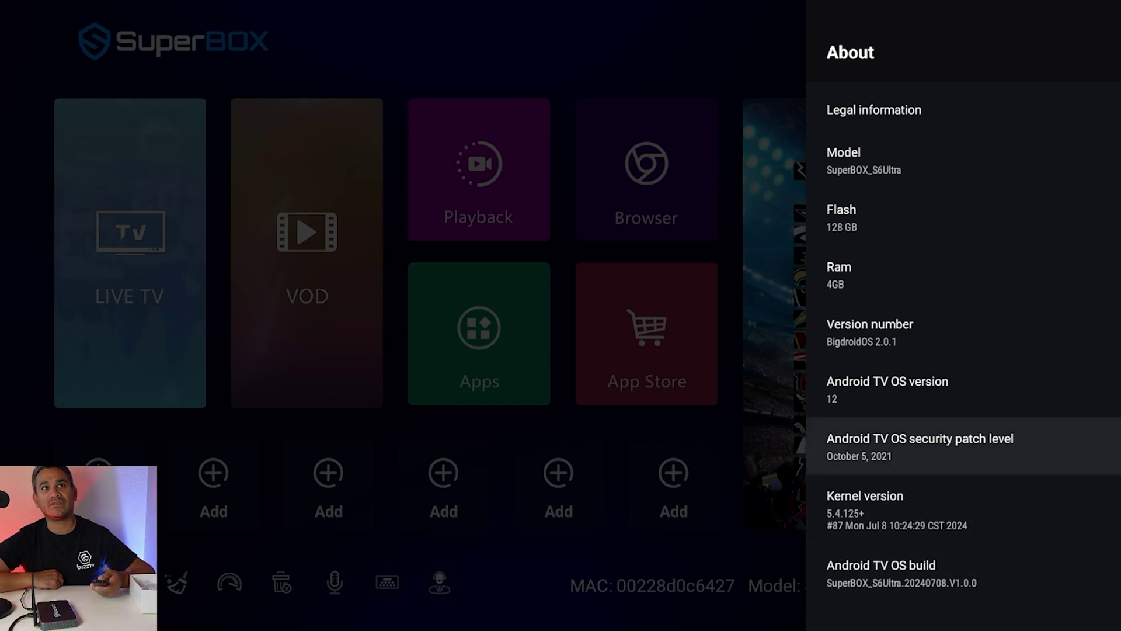
pyautogui.press('Up')
pyautogui.press('Up')
pyautogui.press('Up')
pyautogui.press('Up')
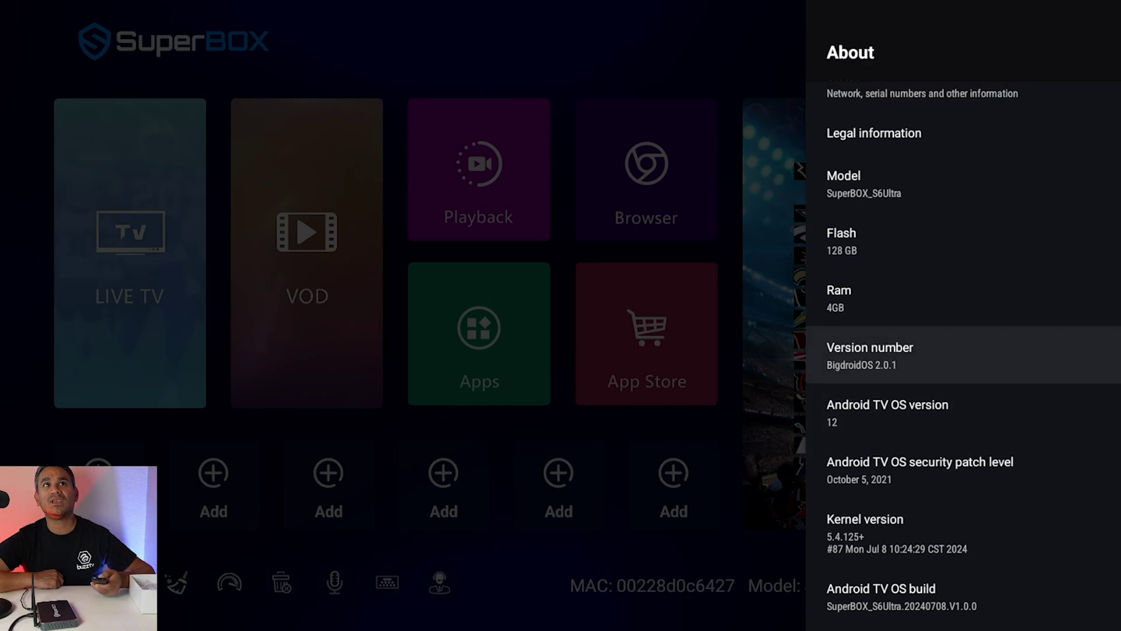
pyautogui.press('Down')
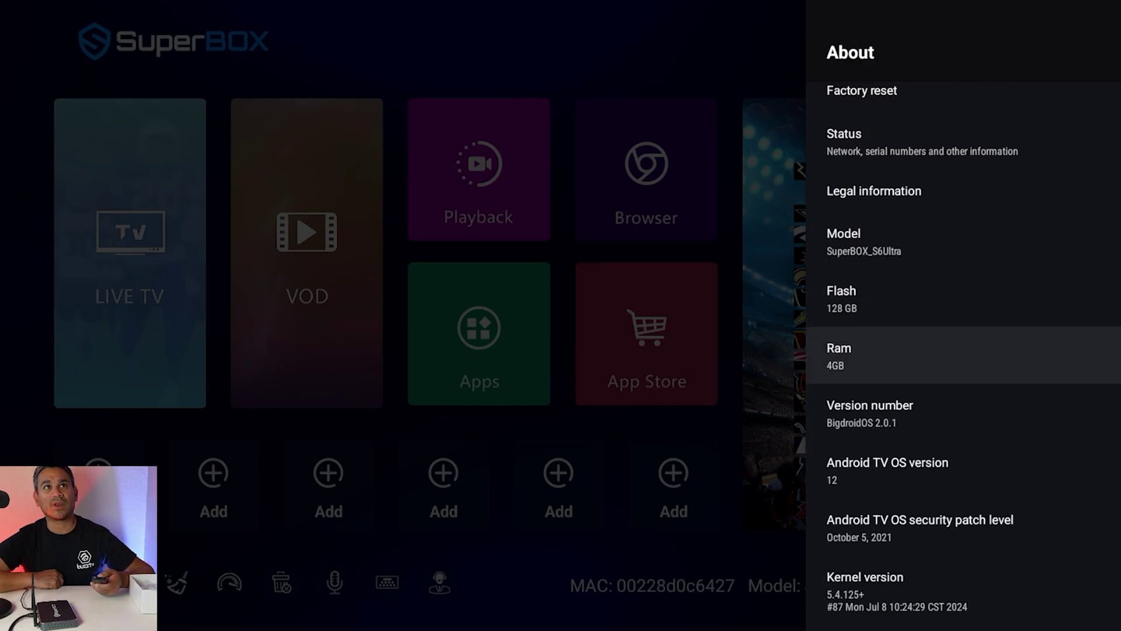
pyautogui.press('Up')
pyautogui.press('Up')
pyautogui.press('Up')
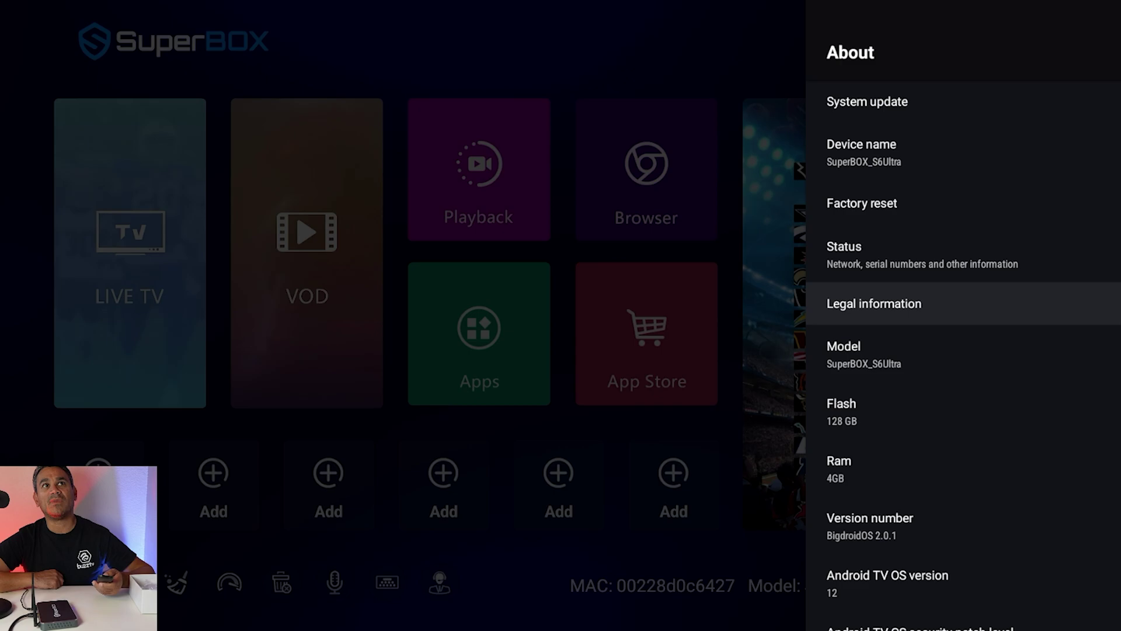
pyautogui.press('Up')
pyautogui.press('Up')
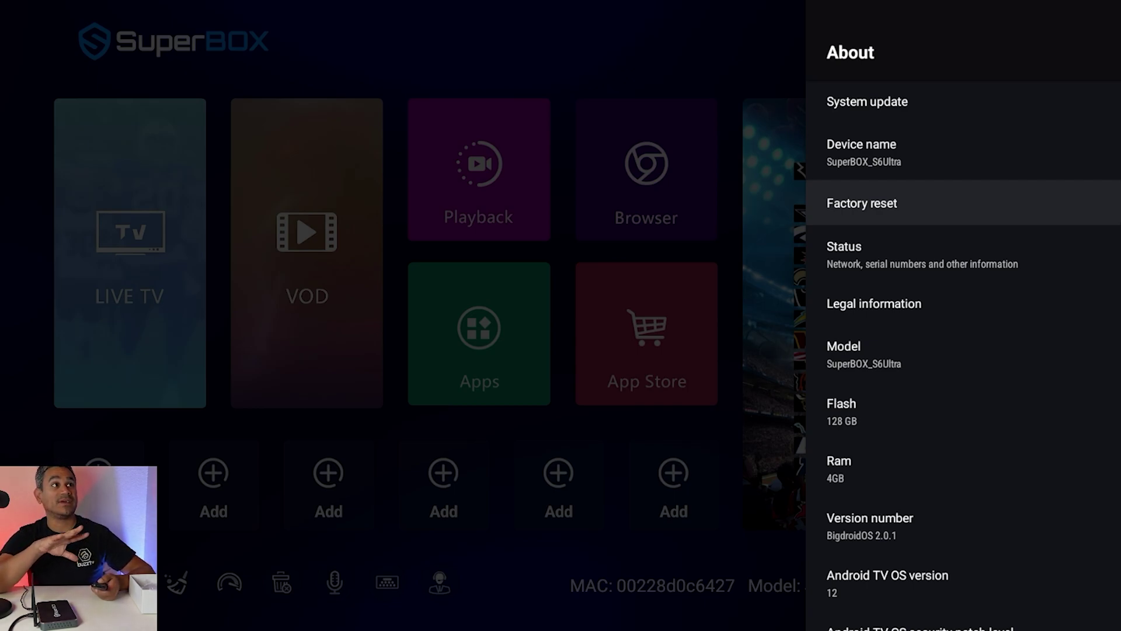
# Step: Check for a system update, allow TV Rom Updater to access photos, media and files, and exit the updater
pyautogui.press('Up')
pyautogui.press('Up')
pyautogui.press('Return')
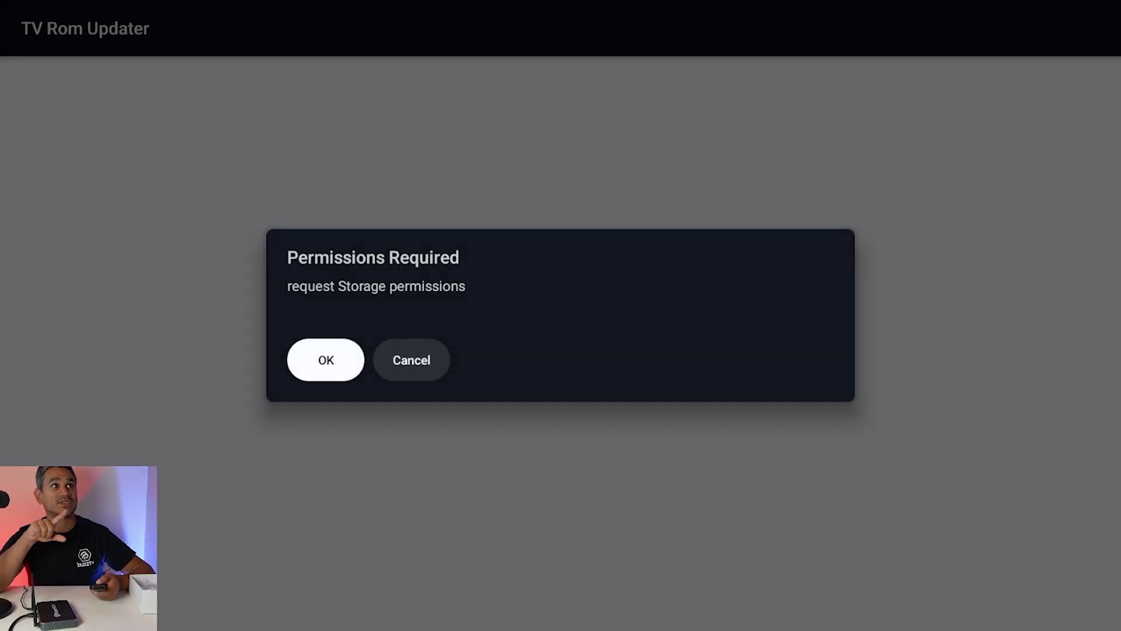
pyautogui.press('Return')
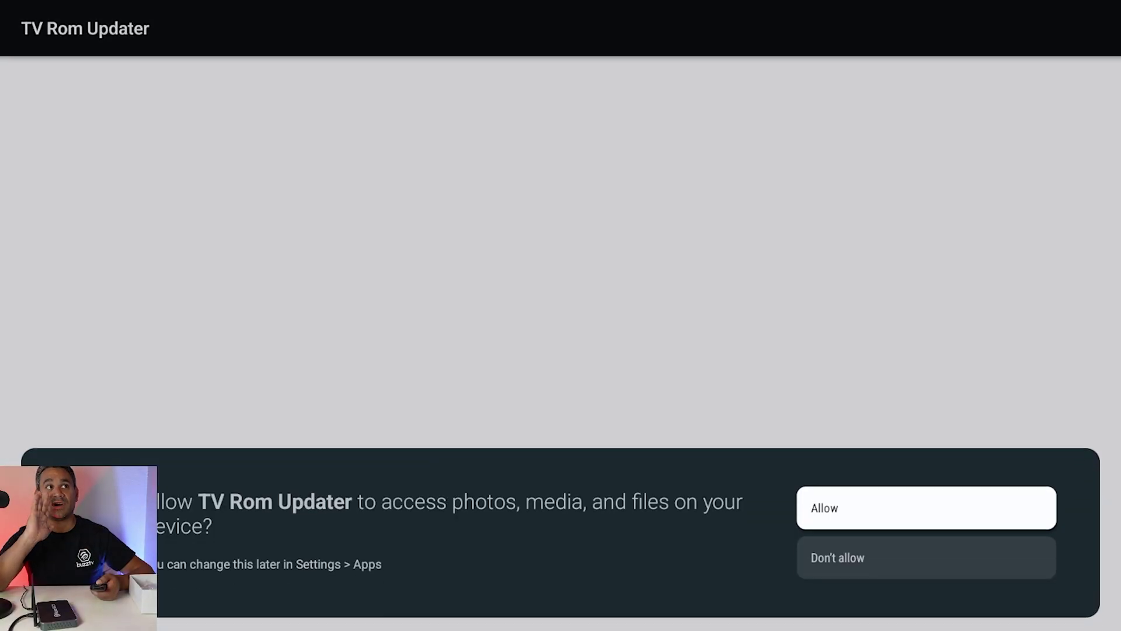
pyautogui.press('Return')
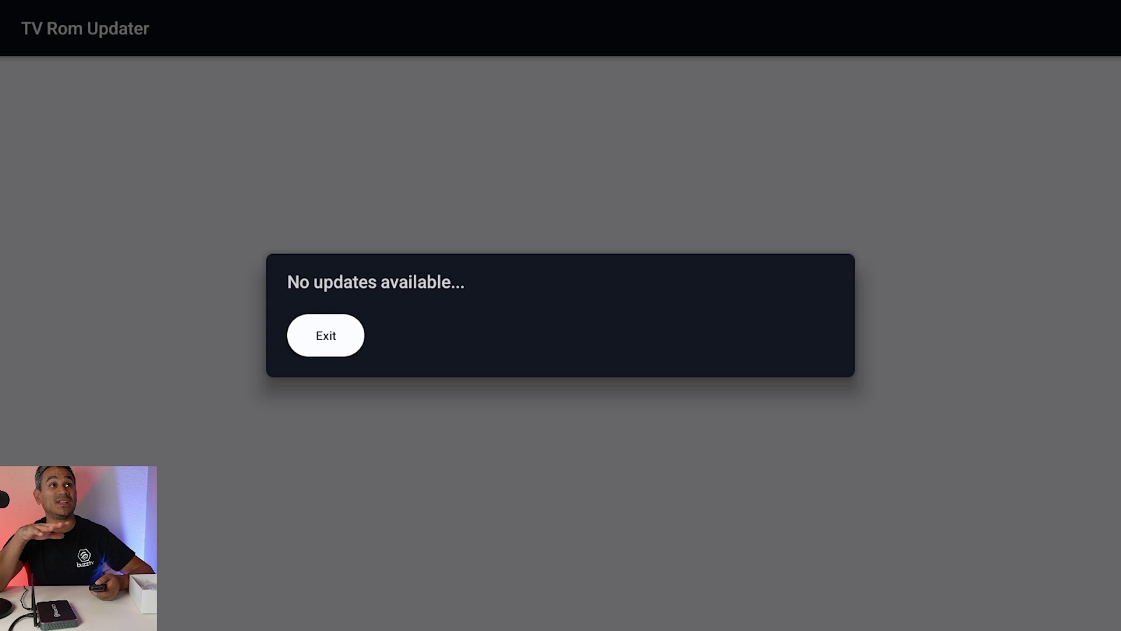
pyautogui.press('Return')
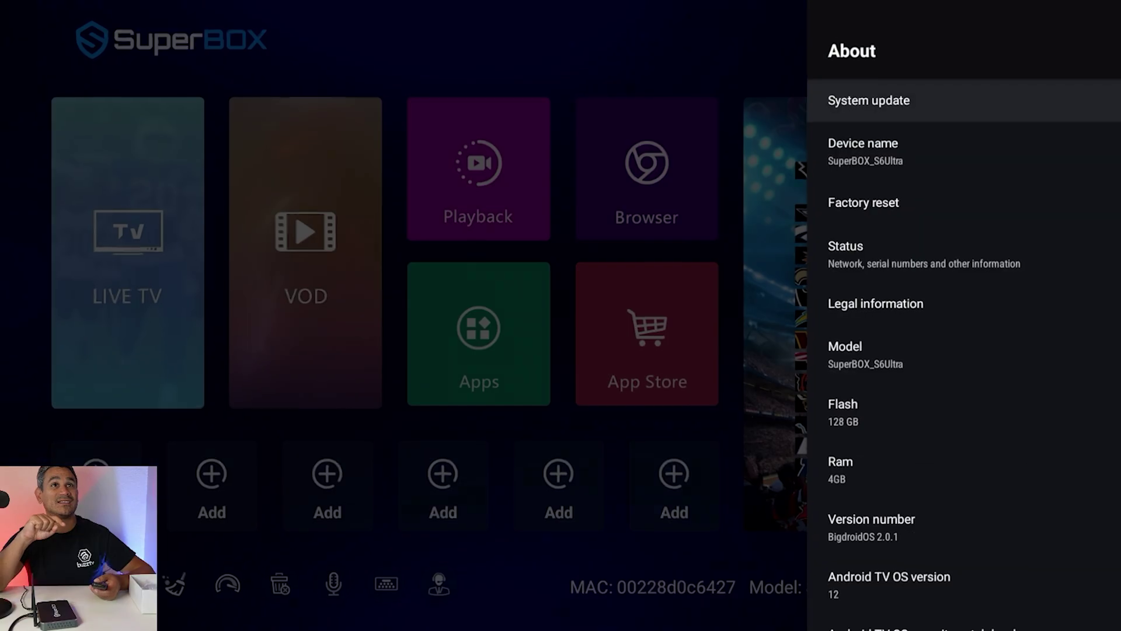
# Step: Return to Device Preferences and open the Display & Sound settings
pyautogui.press('Escape')
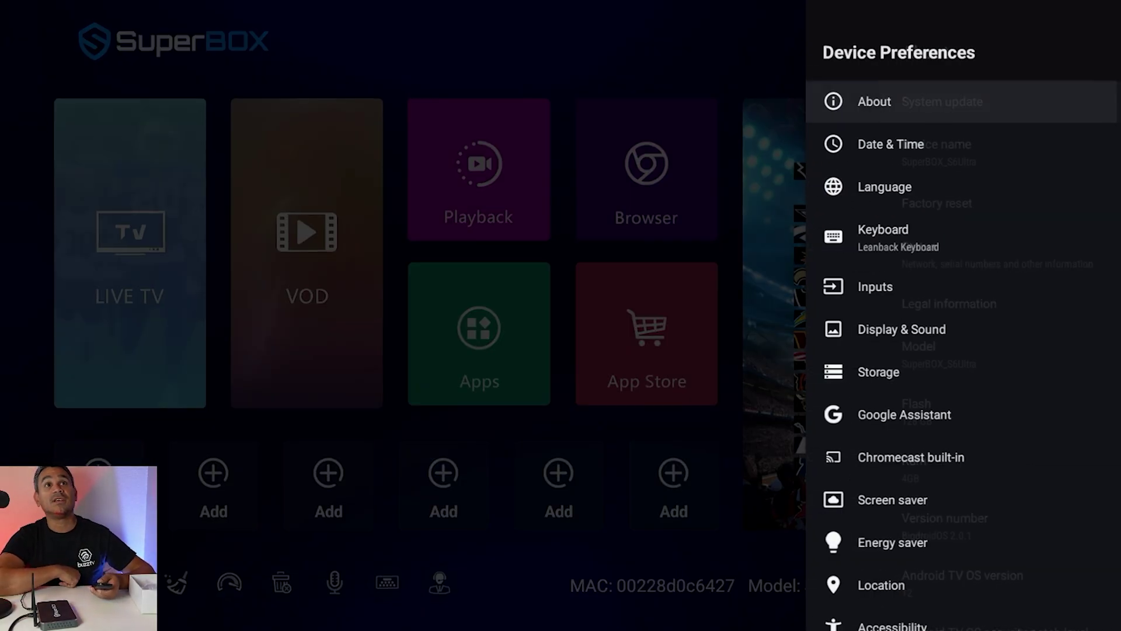
pyautogui.press('Down')
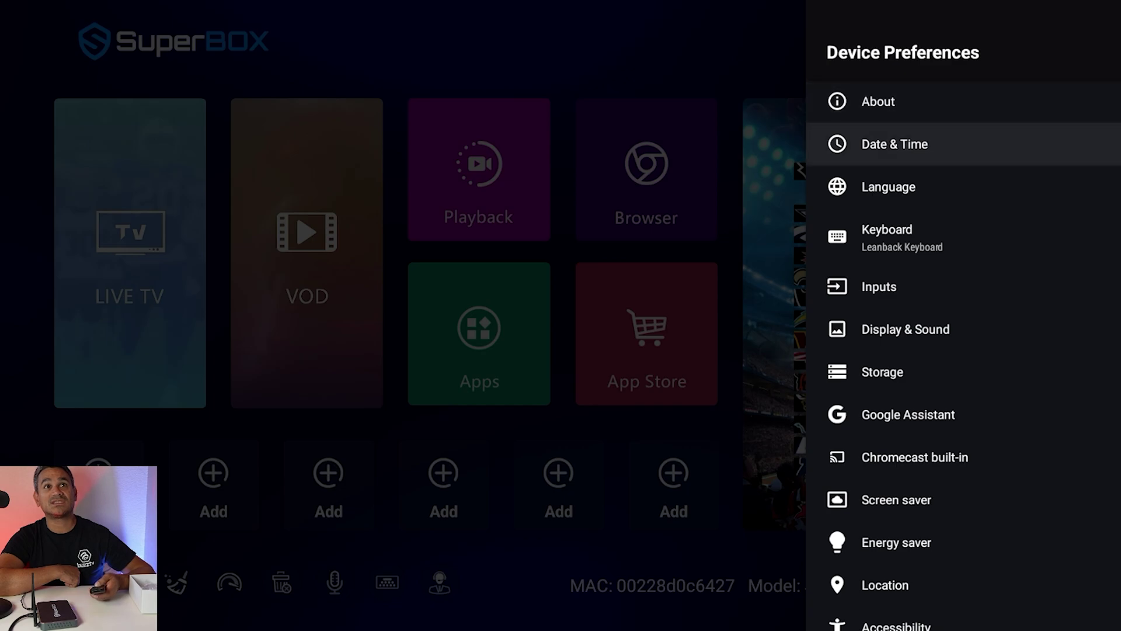
pyautogui.press('Down')
pyautogui.press('Down')
pyautogui.press('Down')
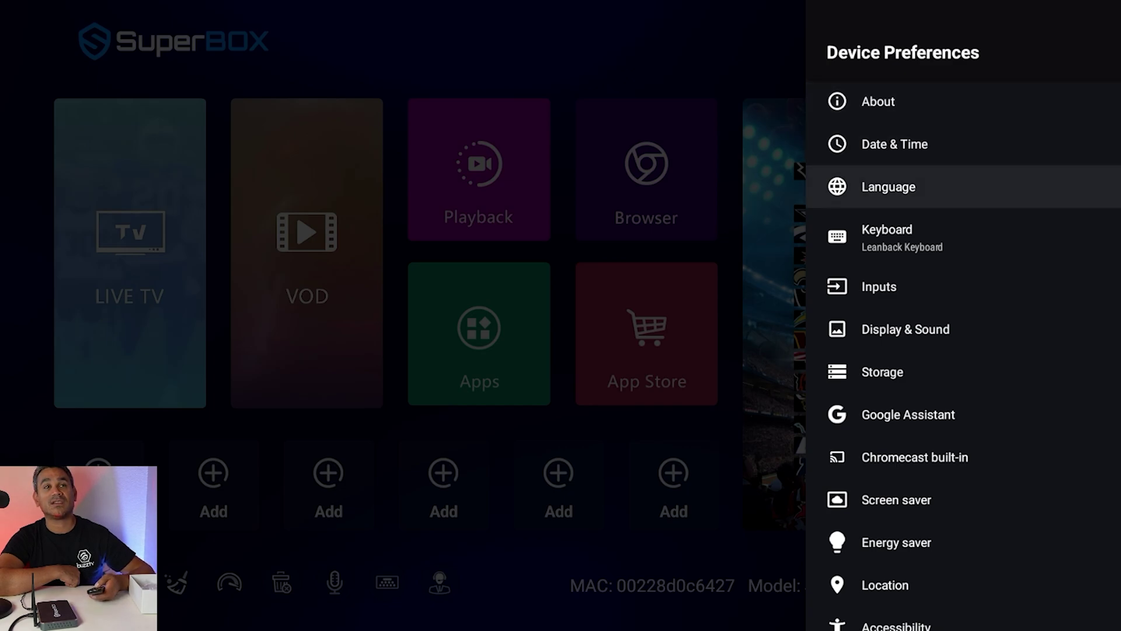
pyautogui.press('Down')
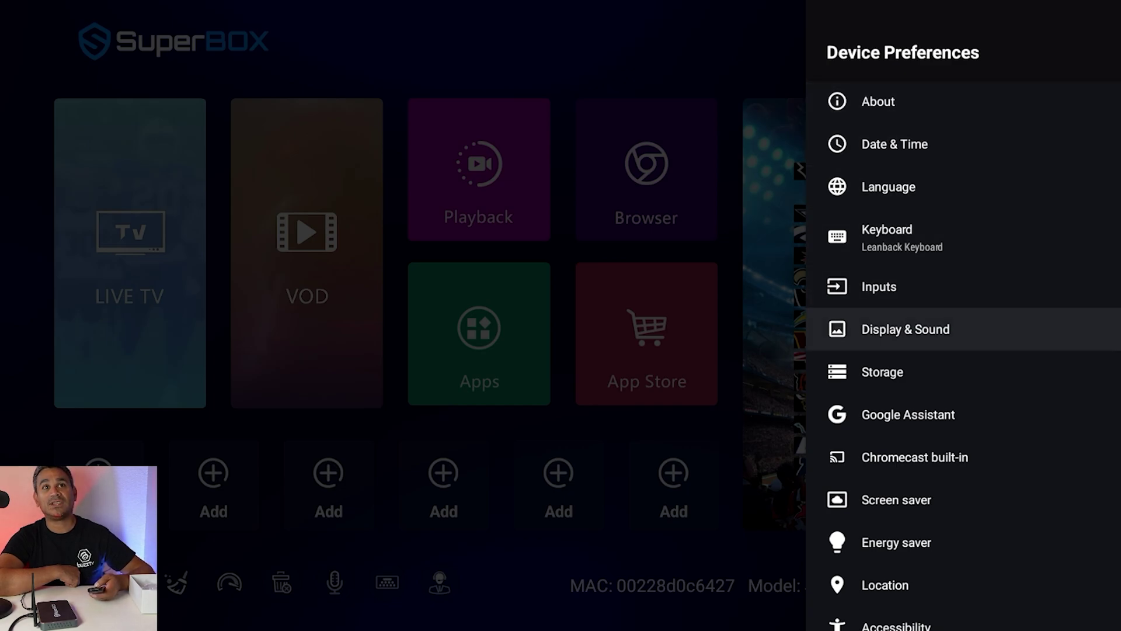
pyautogui.press('Return')
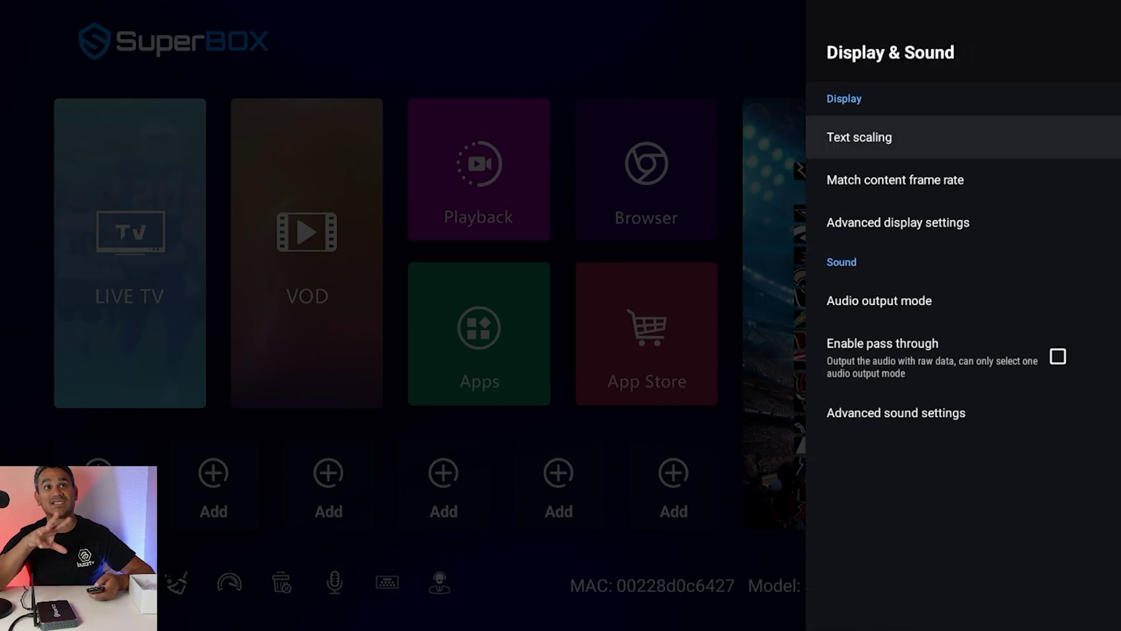
# Step: Review the Display & Sound options from text scaling to advanced sound settings, including audio output and pass-through, and return to Device Preferences
pyautogui.press('Down')
pyautogui.press('Down')
pyautogui.press('Down')
pyautogui.press('Down')
pyautogui.press('Down')
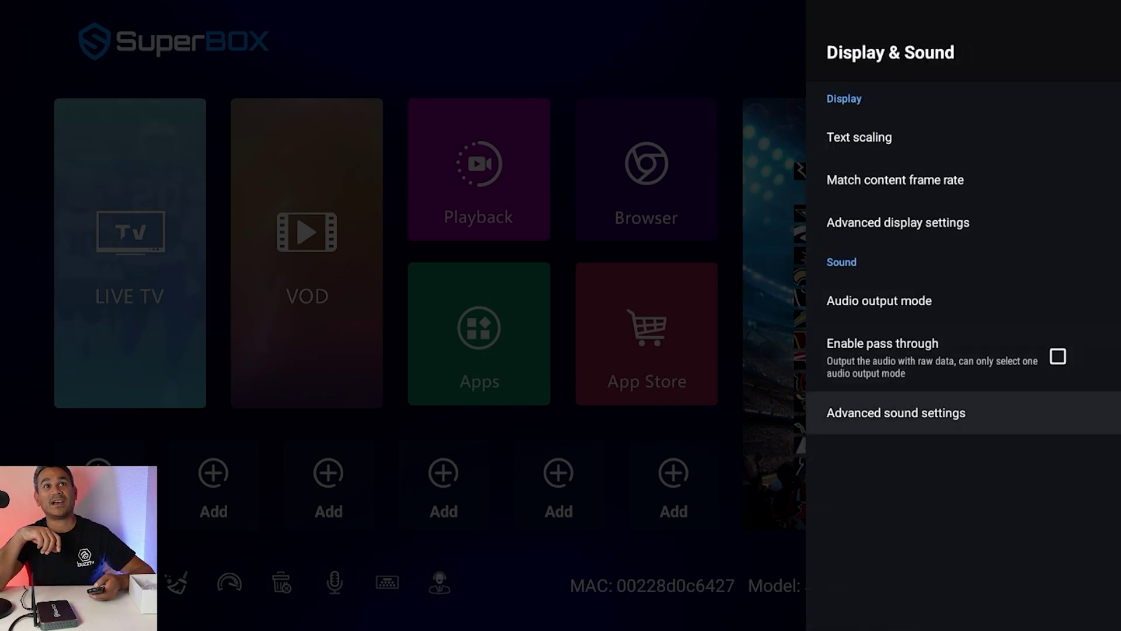
pyautogui.press('Up')
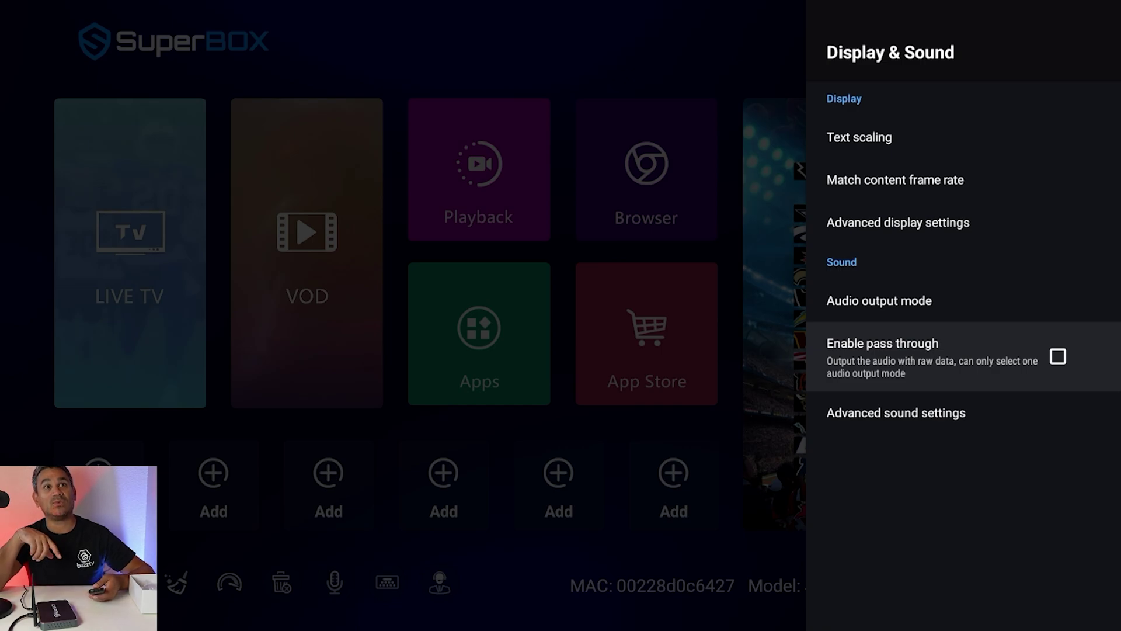
pyautogui.press('Up')
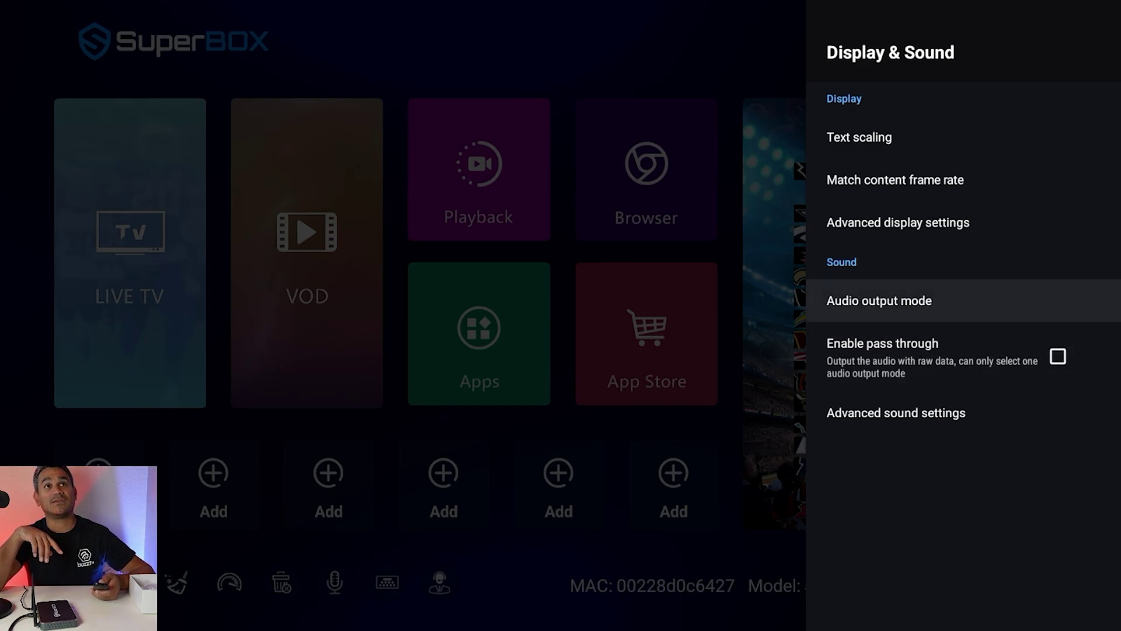
pyautogui.press('Up')
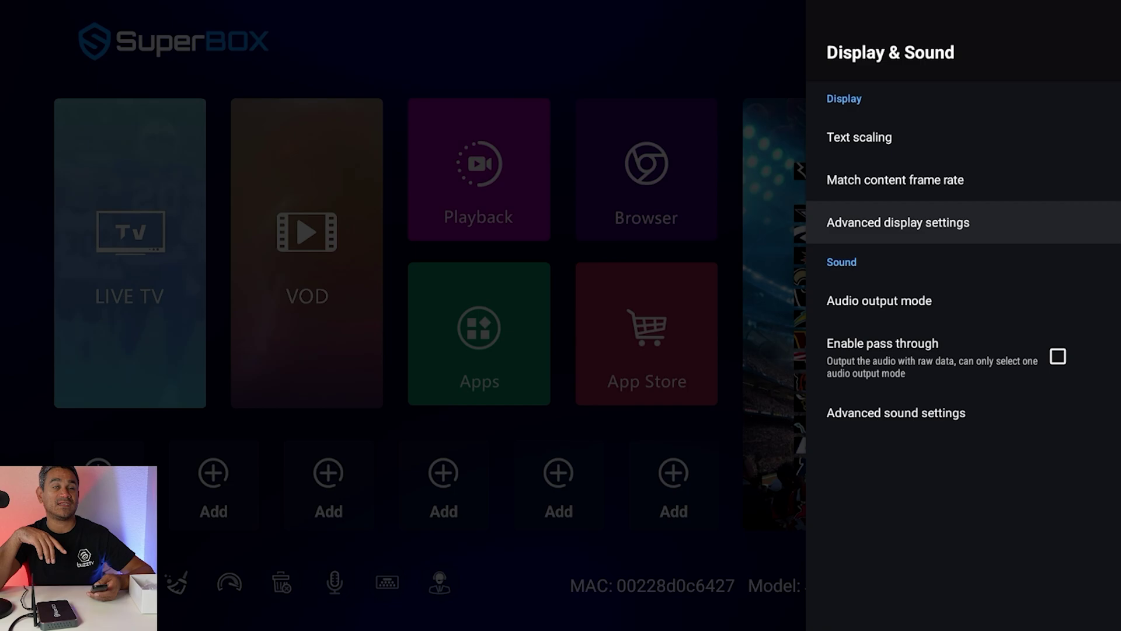
pyautogui.press('Escape')
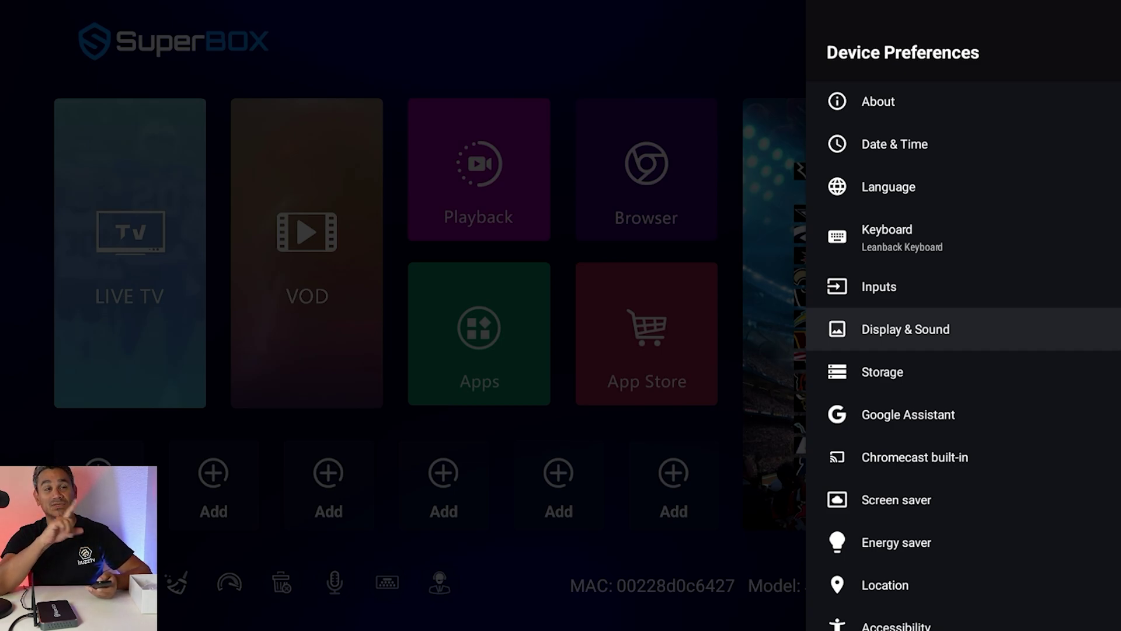
# Step: Open the Storage settings and show the internal shared storage breakdown by category
pyautogui.press('Down')
pyautogui.press('Return')
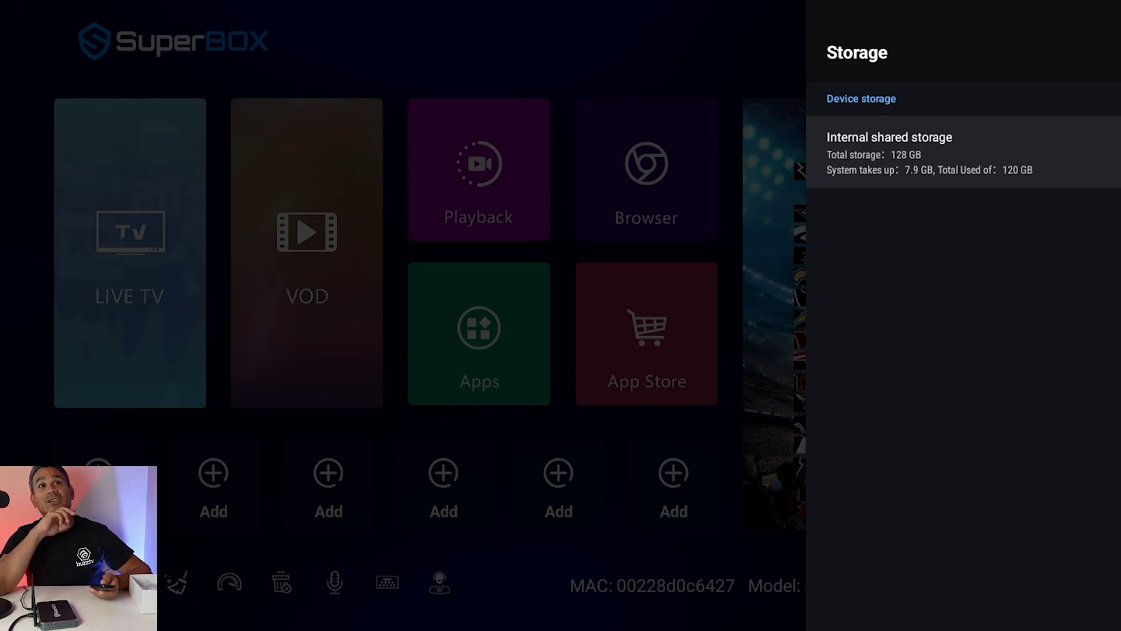
pyautogui.press('Return')
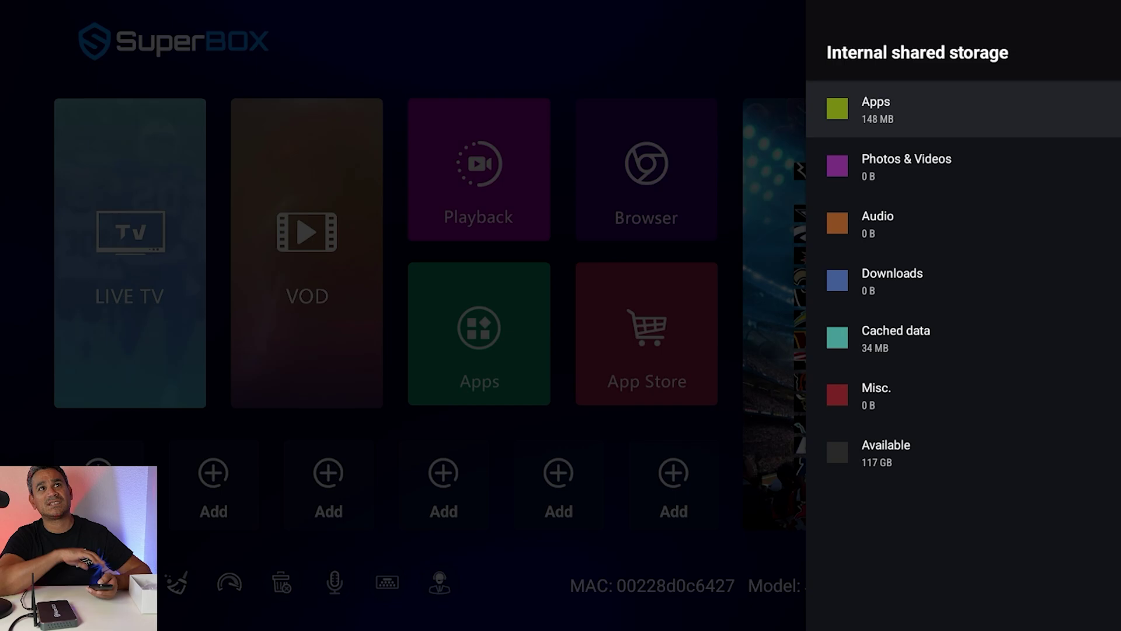
# Step: From the storage breakdown's Apps category, view the list of all installed apps and return to the Apps page
pyautogui.press('Return')
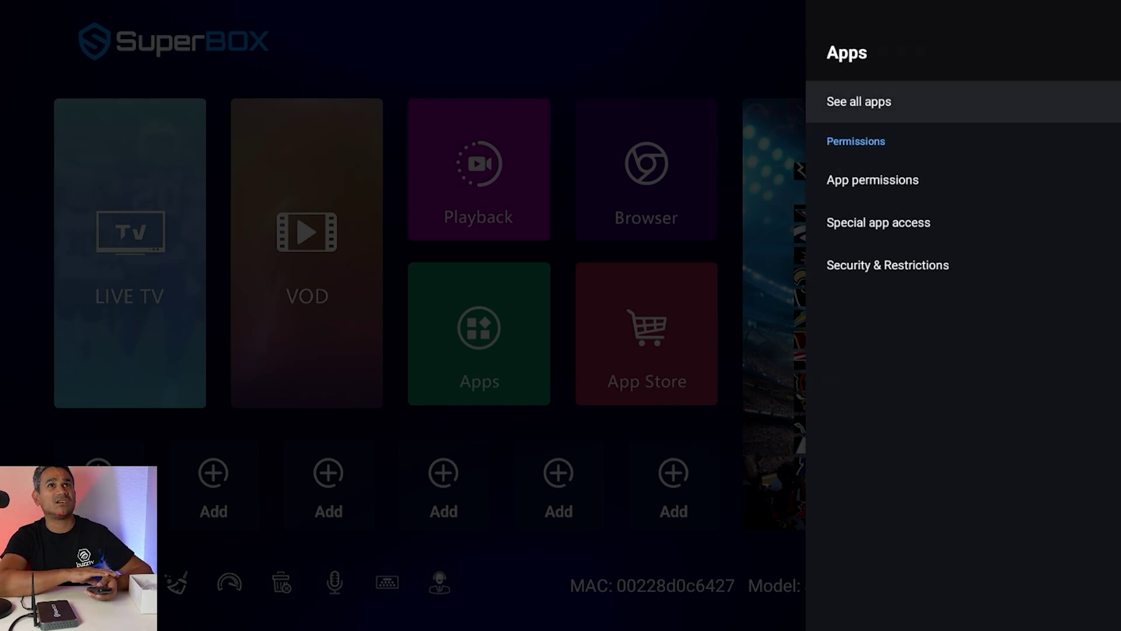
pyautogui.press('Return')
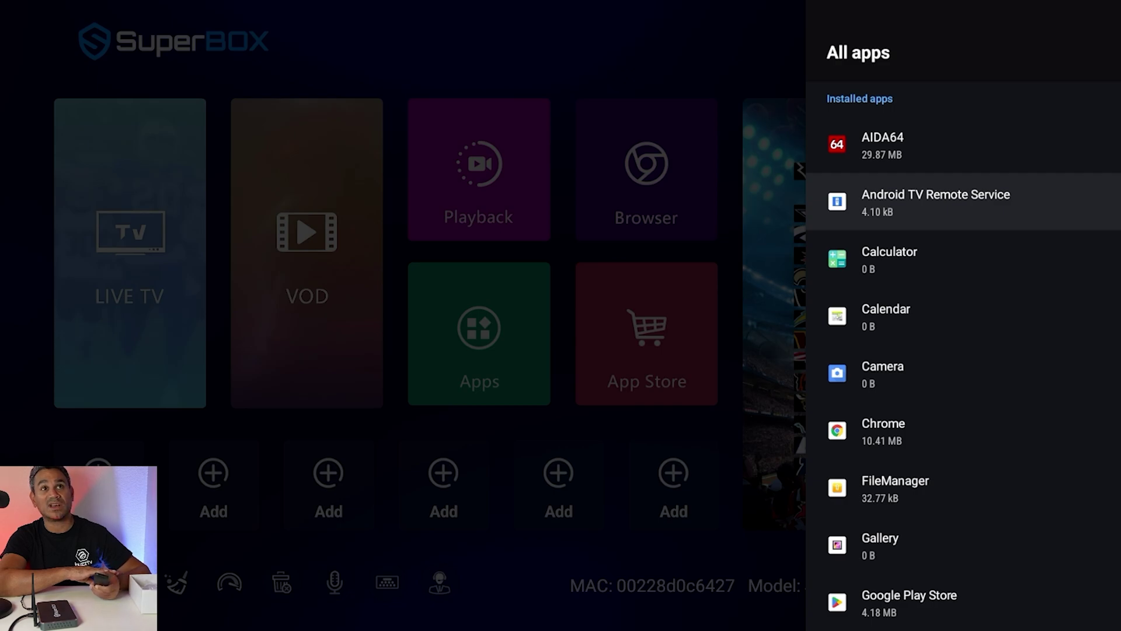
pyautogui.press('Escape')
# Step: Check which apps may install from unknown sources under Security & Restrictions, and leave that list
pyautogui.press('Down')
pyautogui.press('Down')
pyautogui.press('Down')
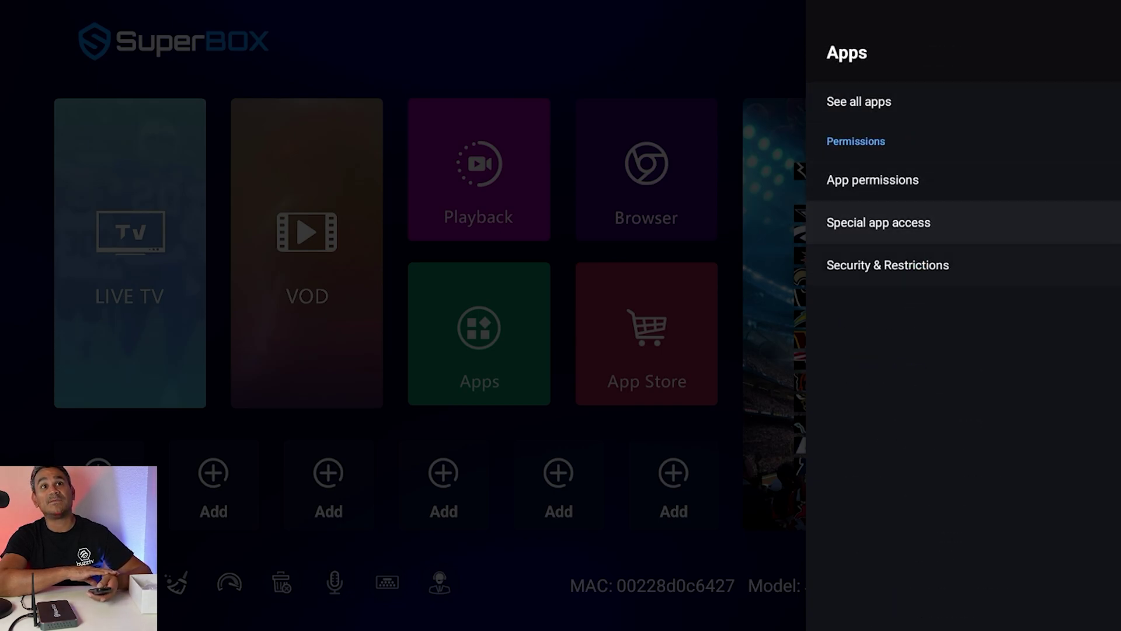
pyautogui.press('Return')
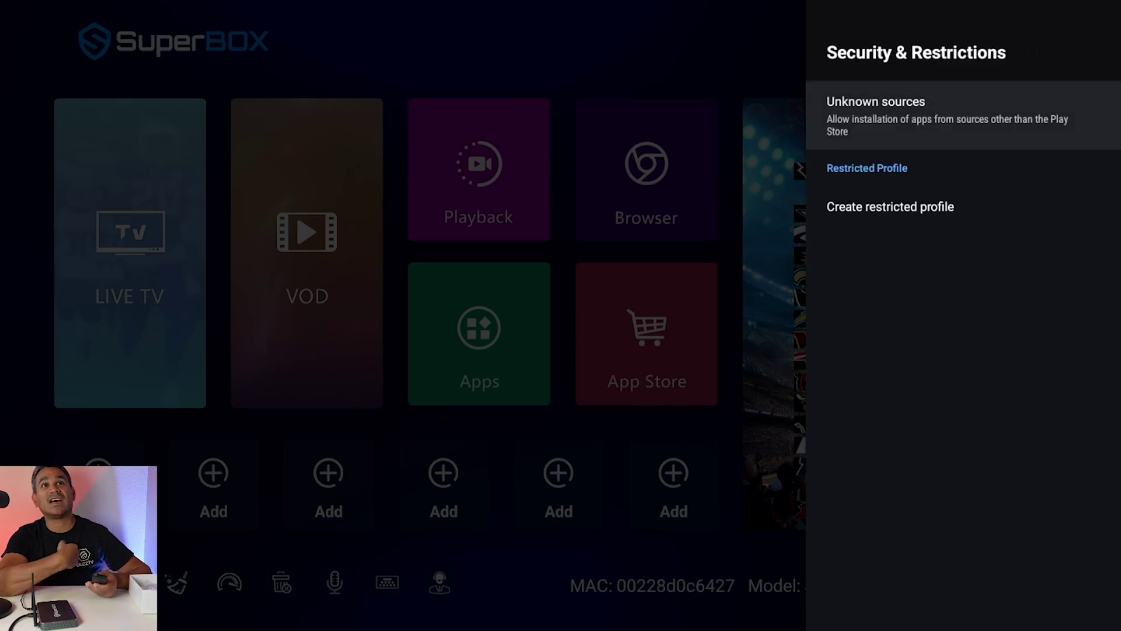
pyautogui.press('Return')
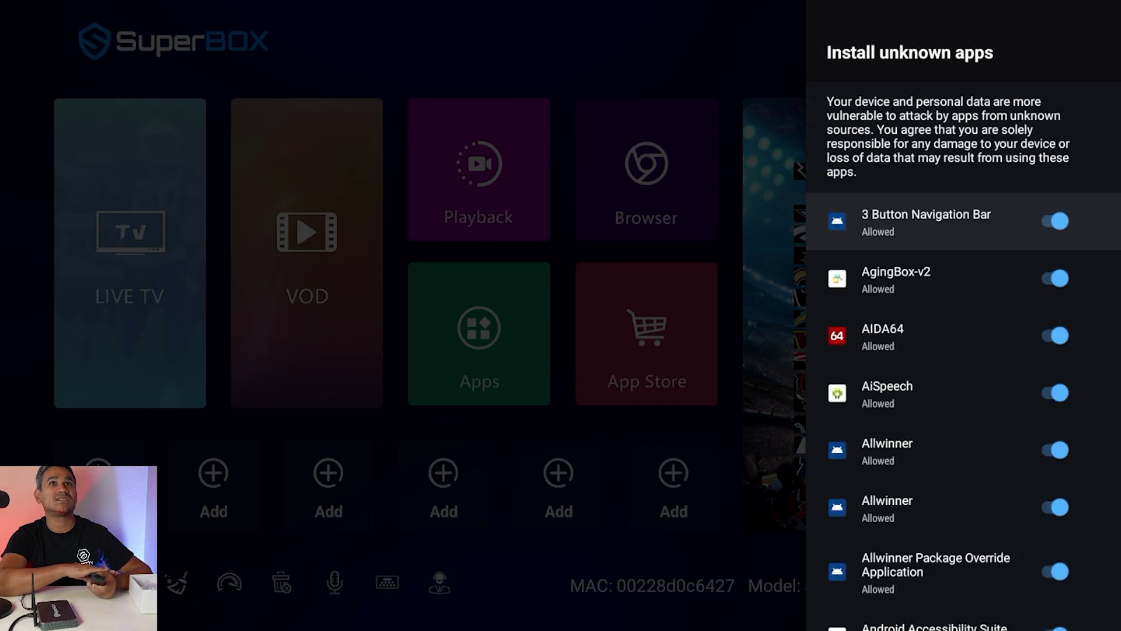
pyautogui.press('Escape')
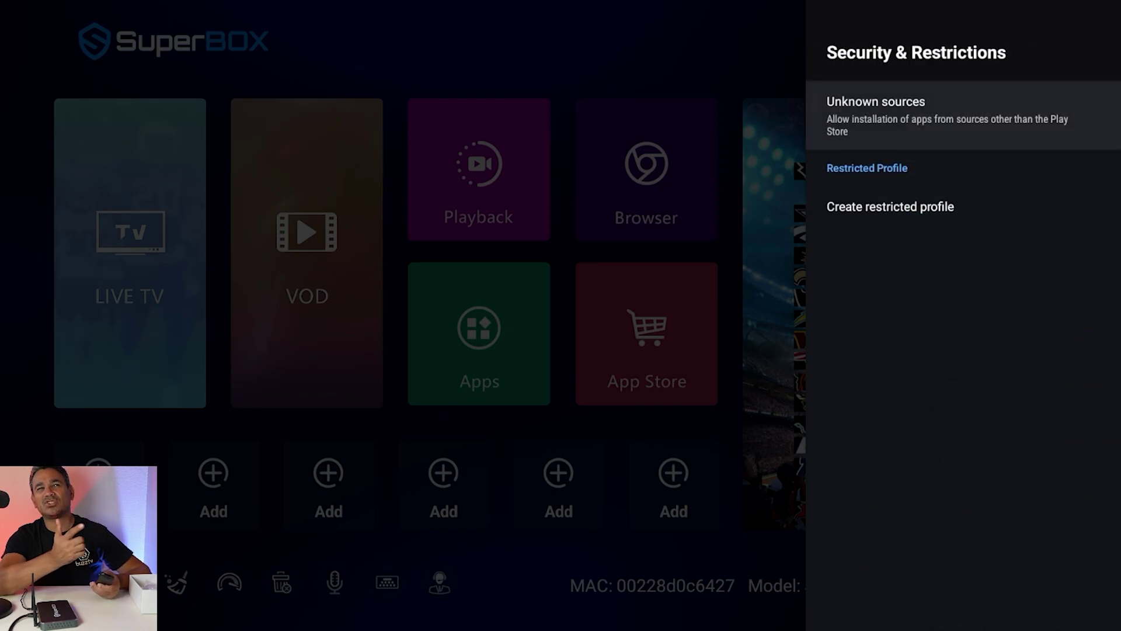
# Step: Back out of Security & Restrictions, Apps and internal shared storage to Device Preferences
pyautogui.press('Escape')
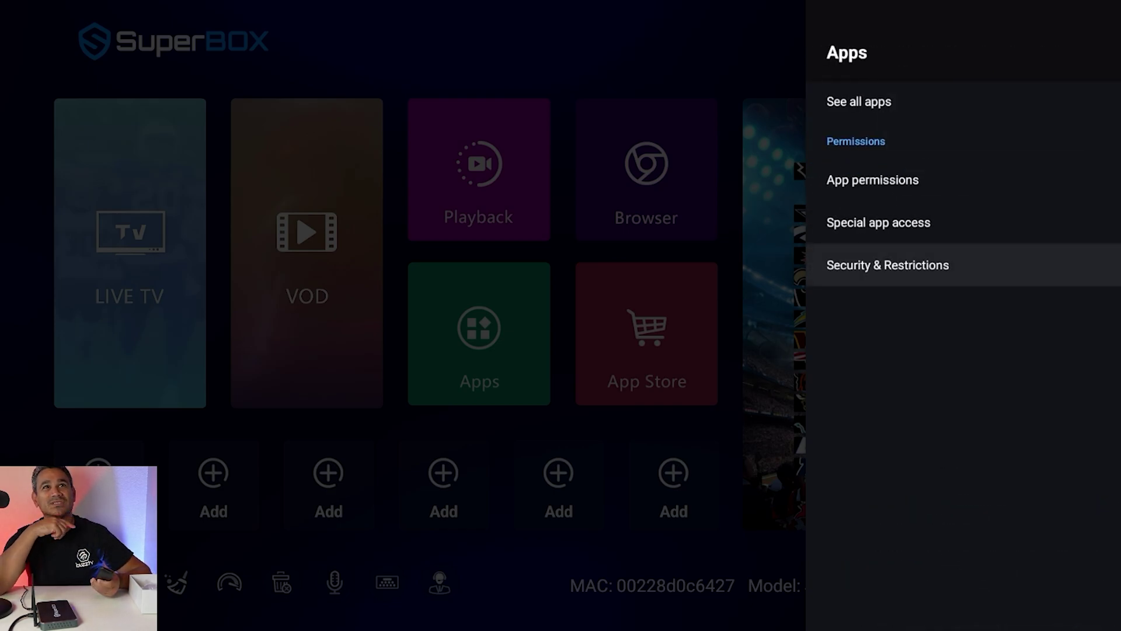
pyautogui.press('Escape')
pyautogui.press('Escape')
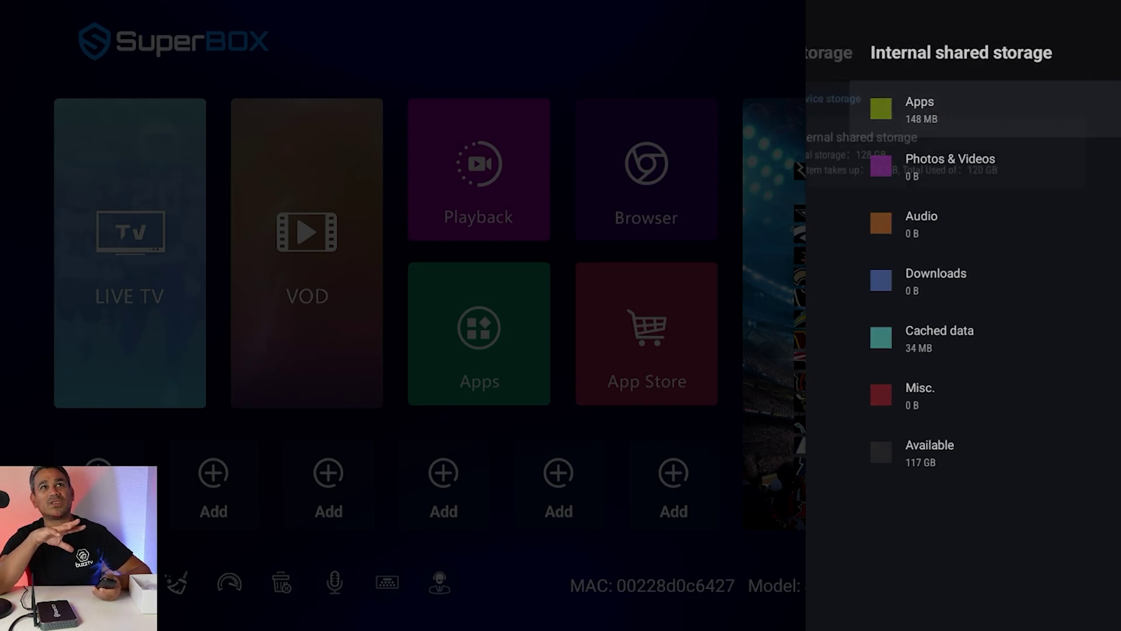
pyautogui.press('Escape')
# Step: Review the remaining Device Preferences entries from Google Assistant and Chromecast built-in down to Restart
pyautogui.press('Down')
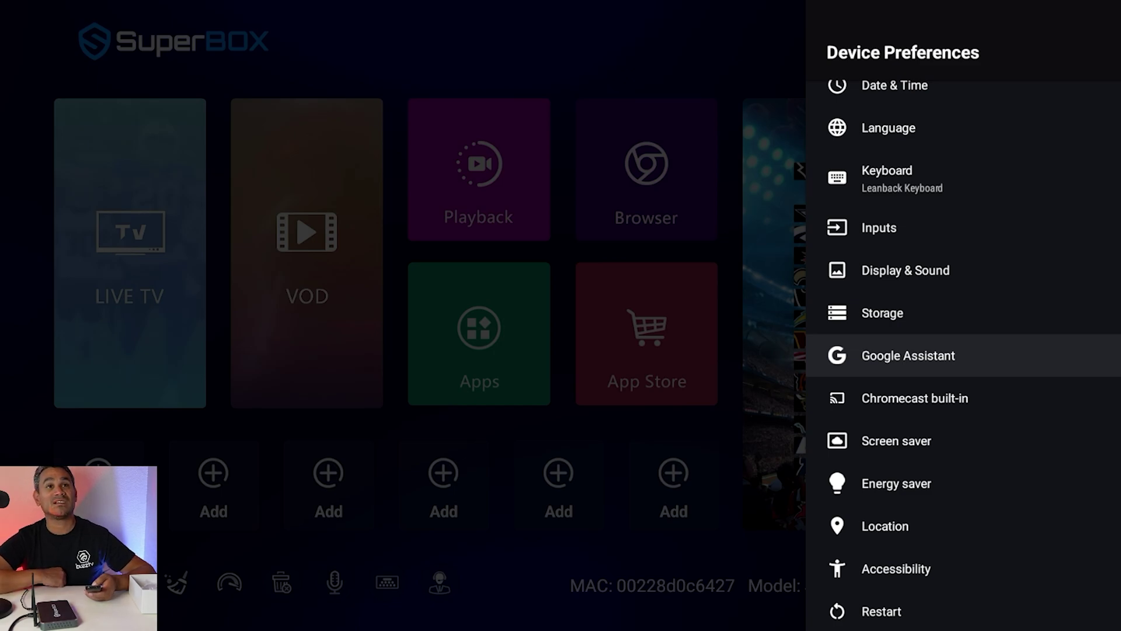
pyautogui.press('Down')
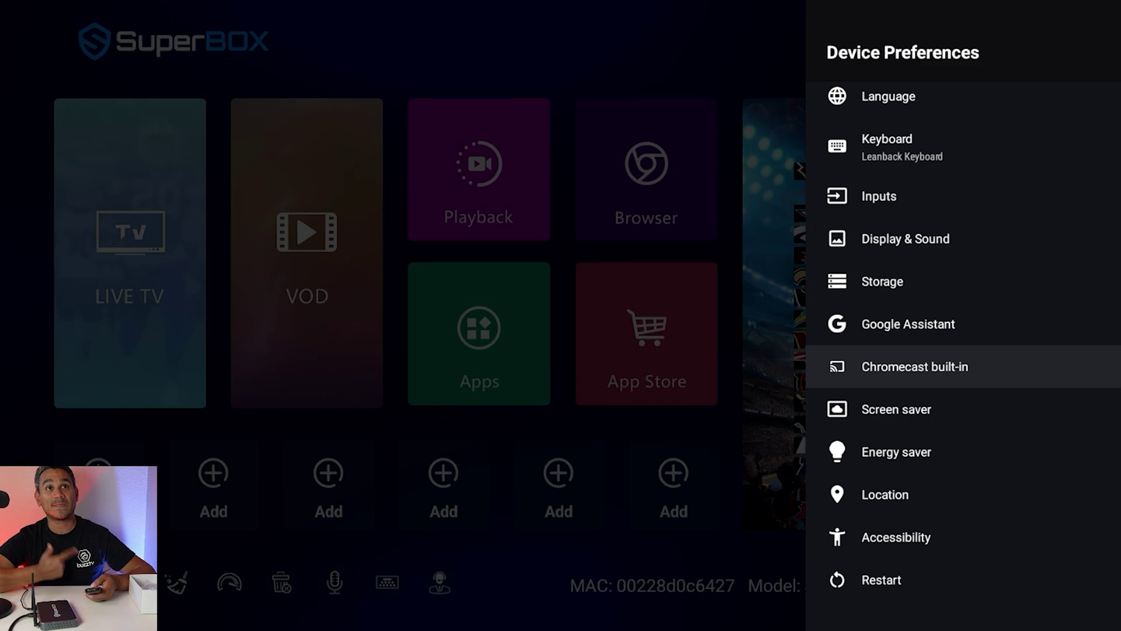
pyautogui.press('Down')
pyautogui.press('Down')
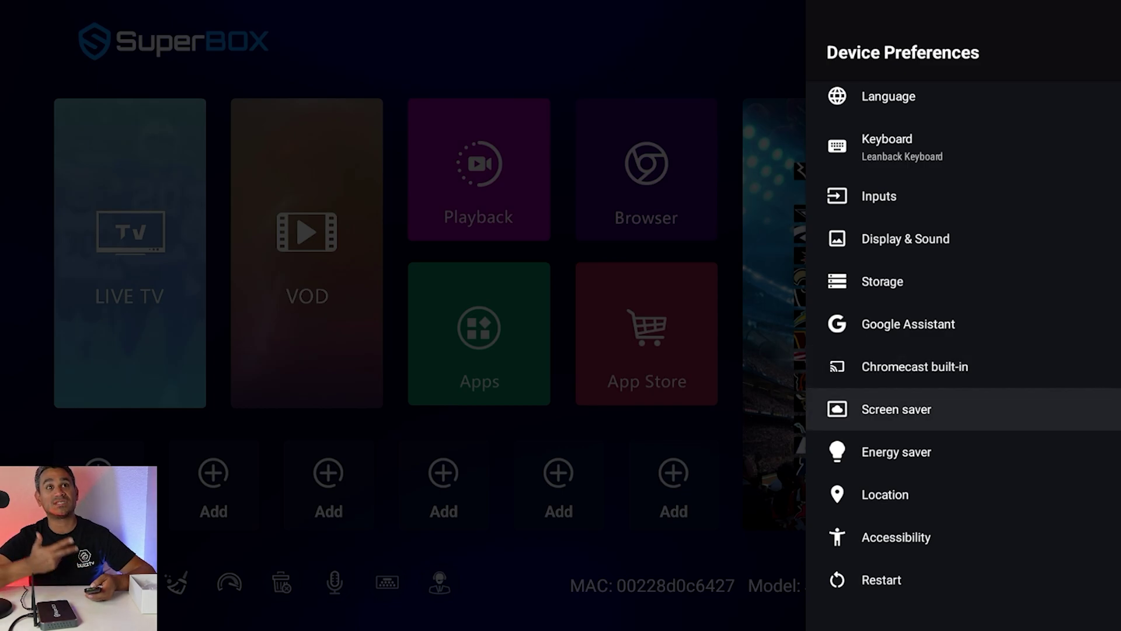
pyautogui.press('Down')
pyautogui.press('Down')
pyautogui.press('Down')
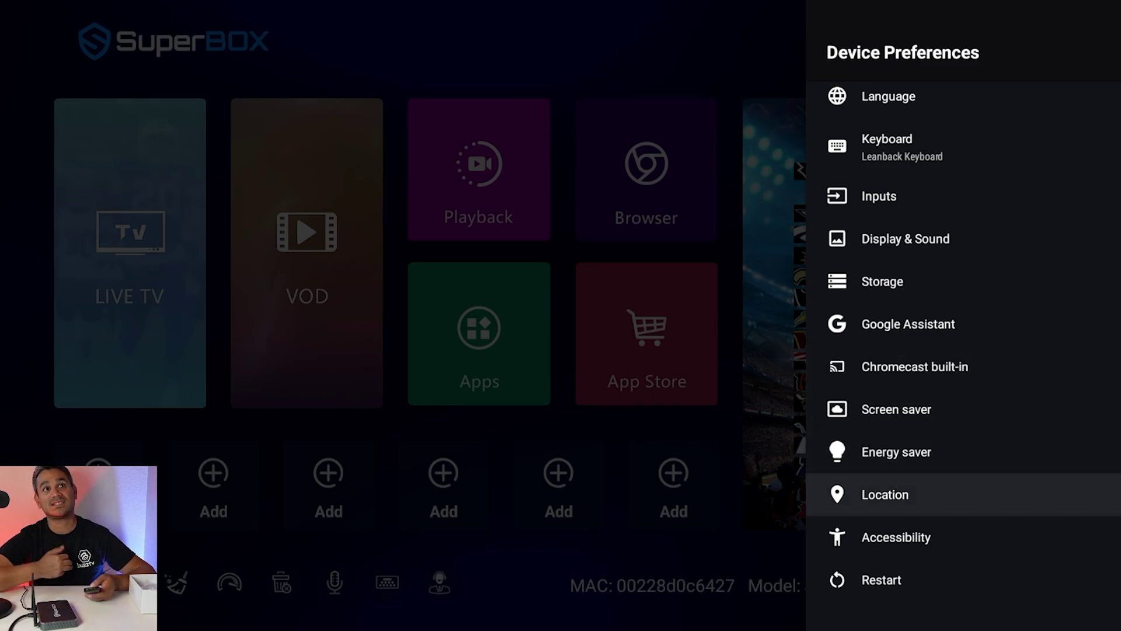
# Step: Return to the main Settings list and open its Apps page
pyautogui.press('Escape')
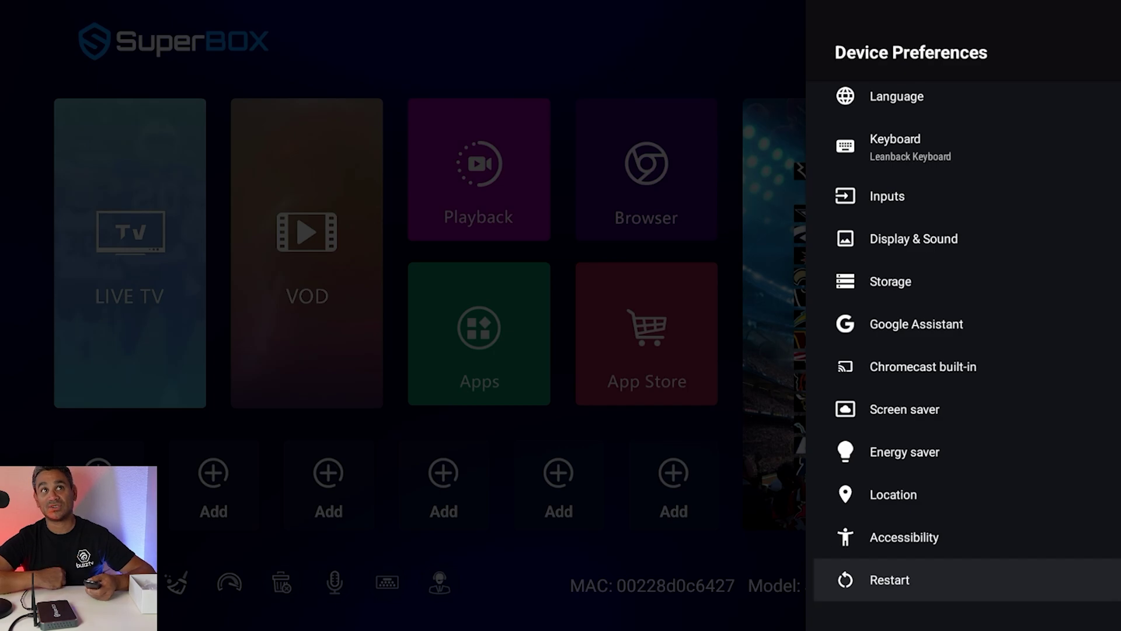
pyautogui.press('Up')
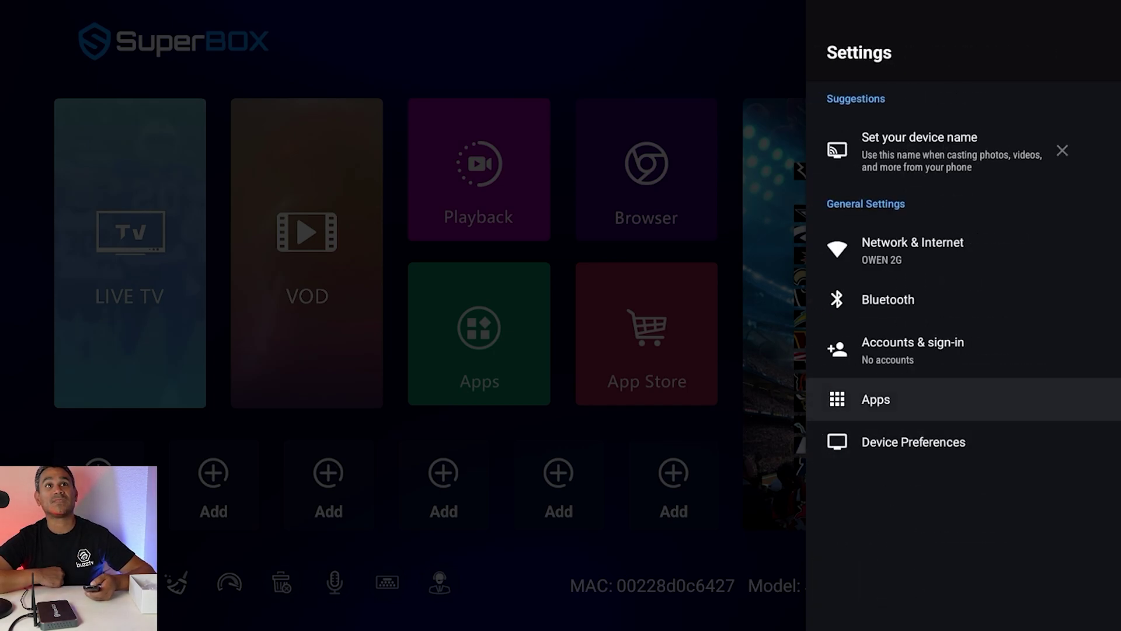
pyautogui.press('Return')
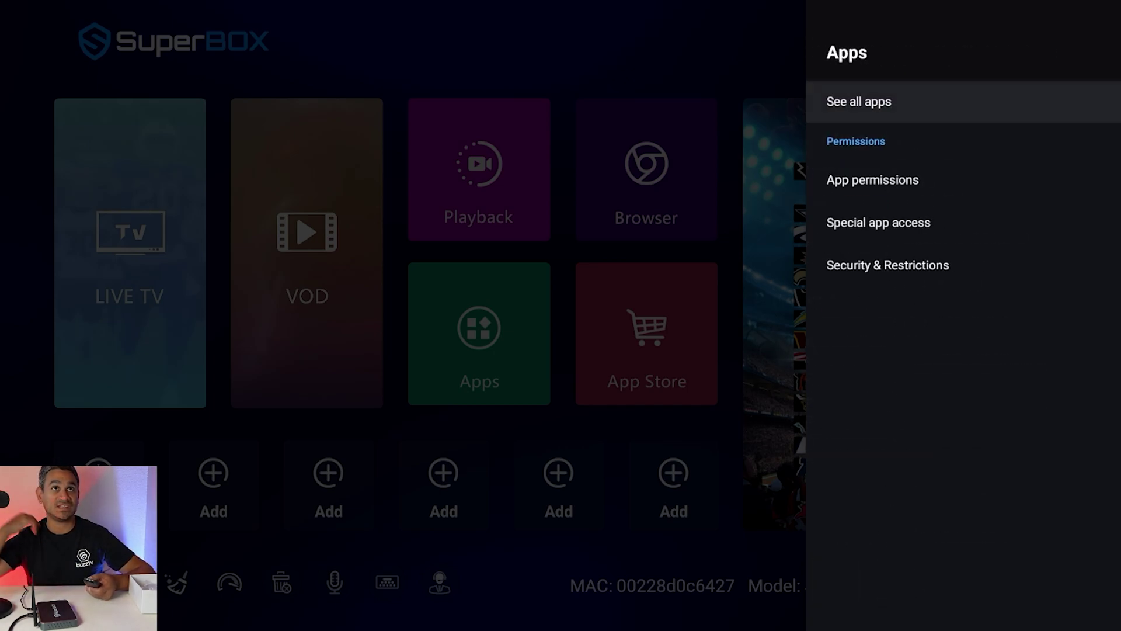
# Step: Leave the Apps page, look at the Accounts & sign-in entry, and close Settings to return to the home screen
pyautogui.press('Escape')
pyautogui.press('Up')
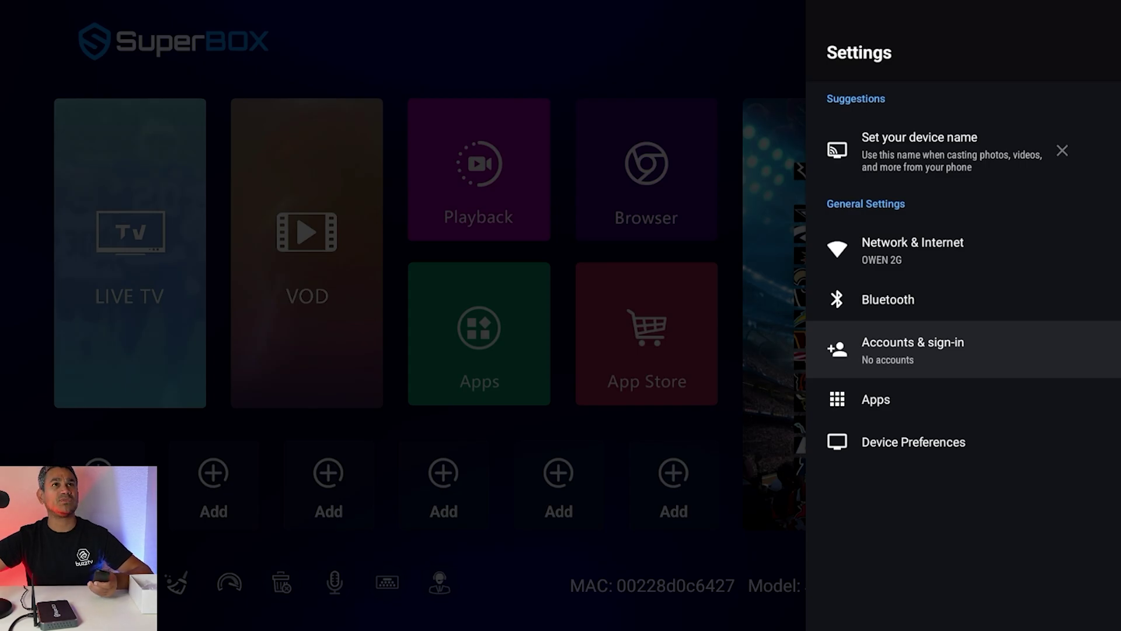
pyautogui.press('Escape')
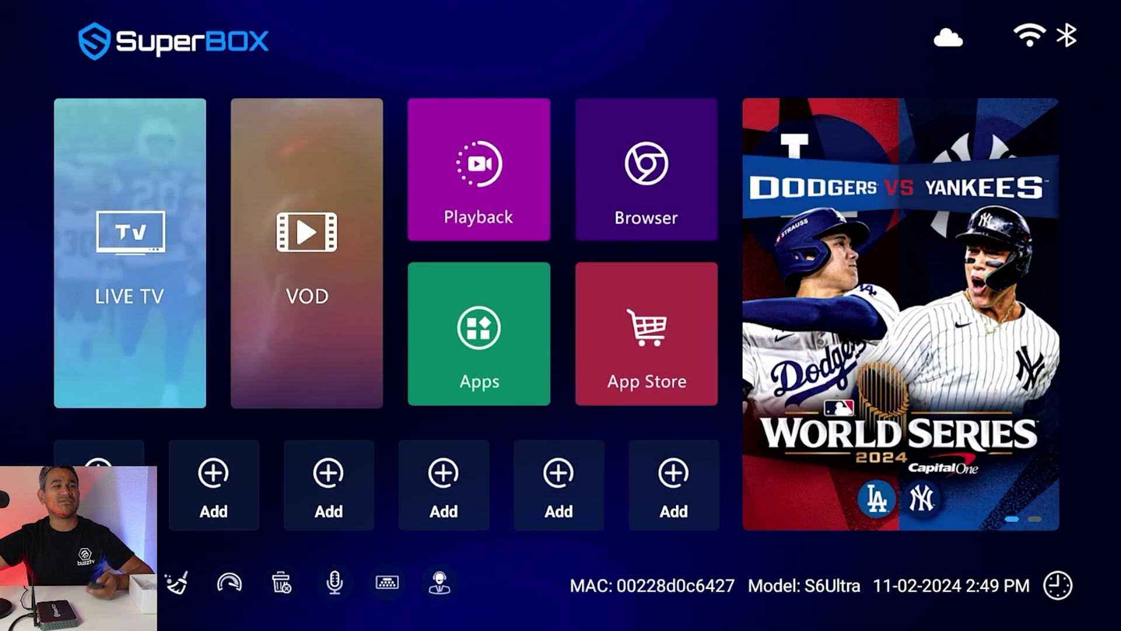